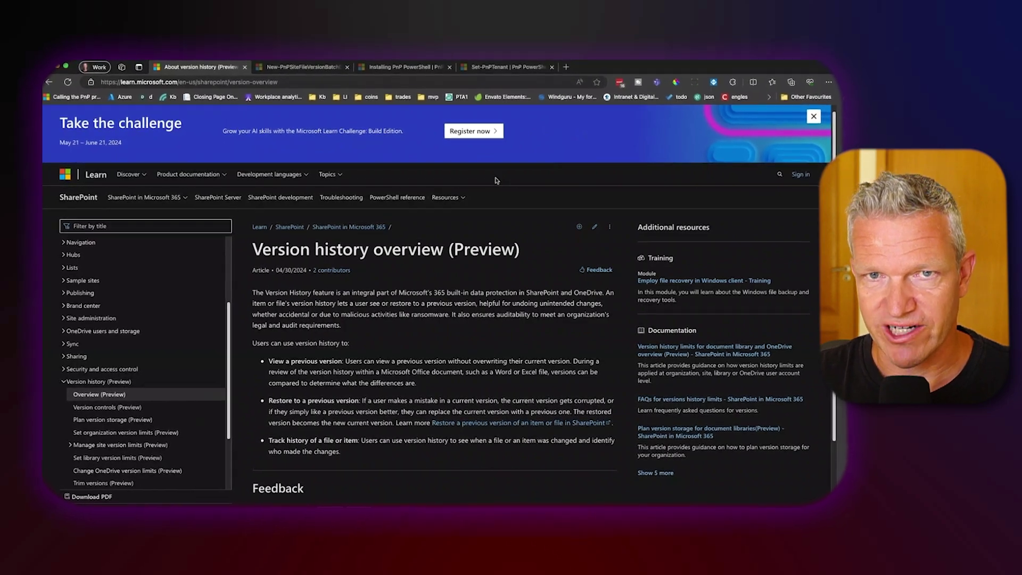
Open the 'Set organization version limits (Preview)' article and scroll to its Set-SPOTenant PowerShell block.
scroll(408, 302, down, 2)
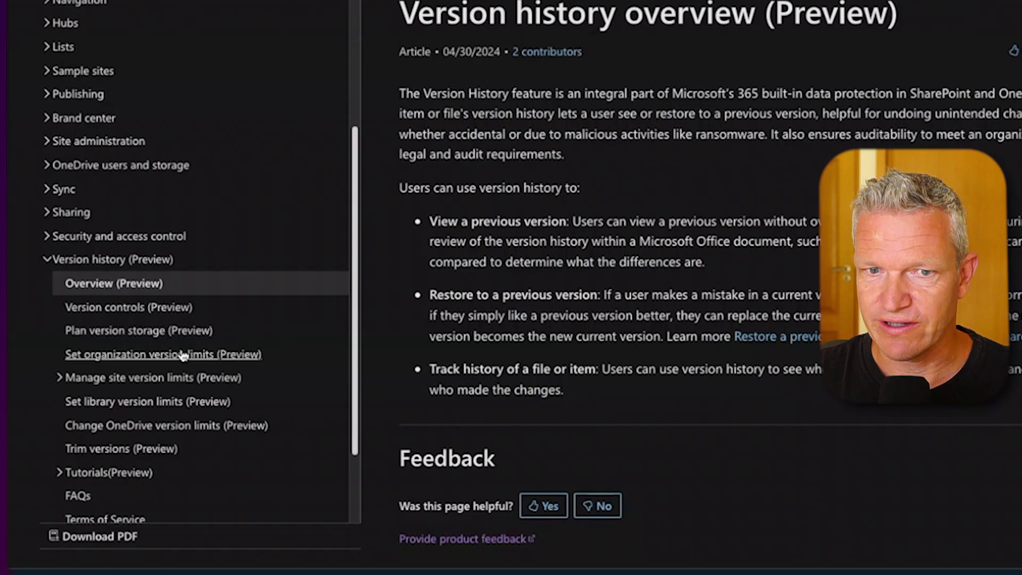
click(126, 363)
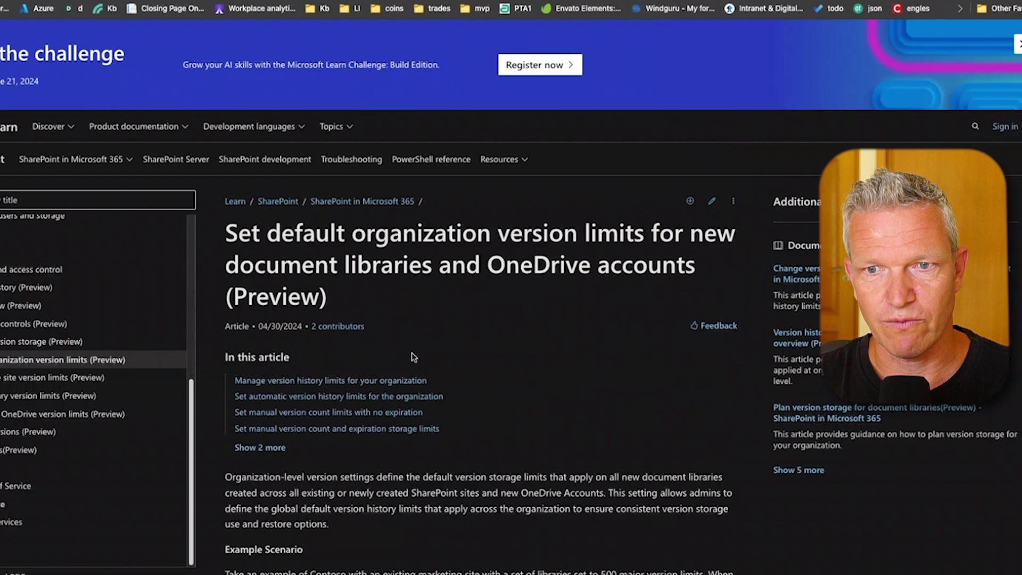
scroll(450, 352, down, 10)
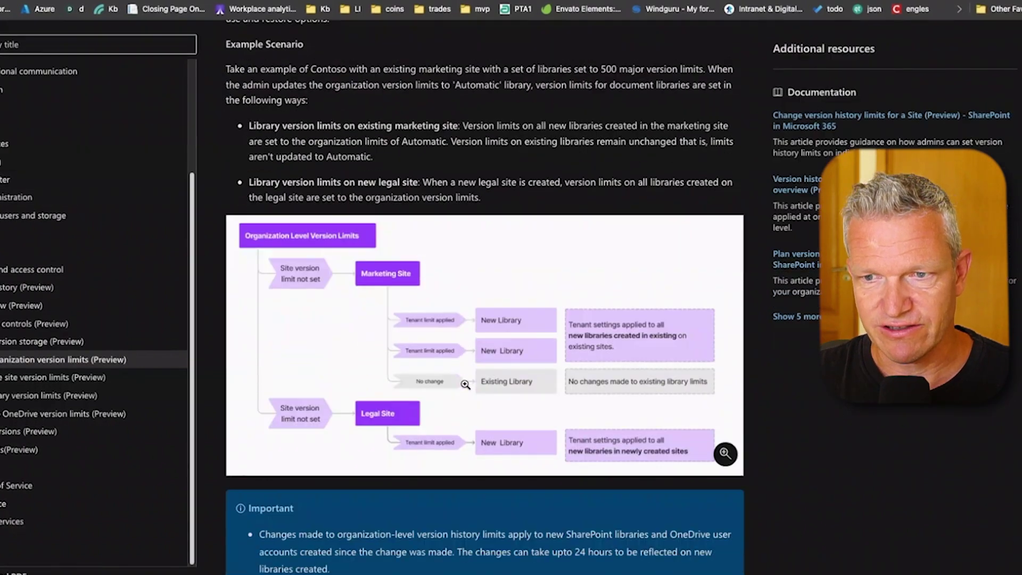
scroll(467, 387, down, 5)
scroll(464, 387, down, 5)
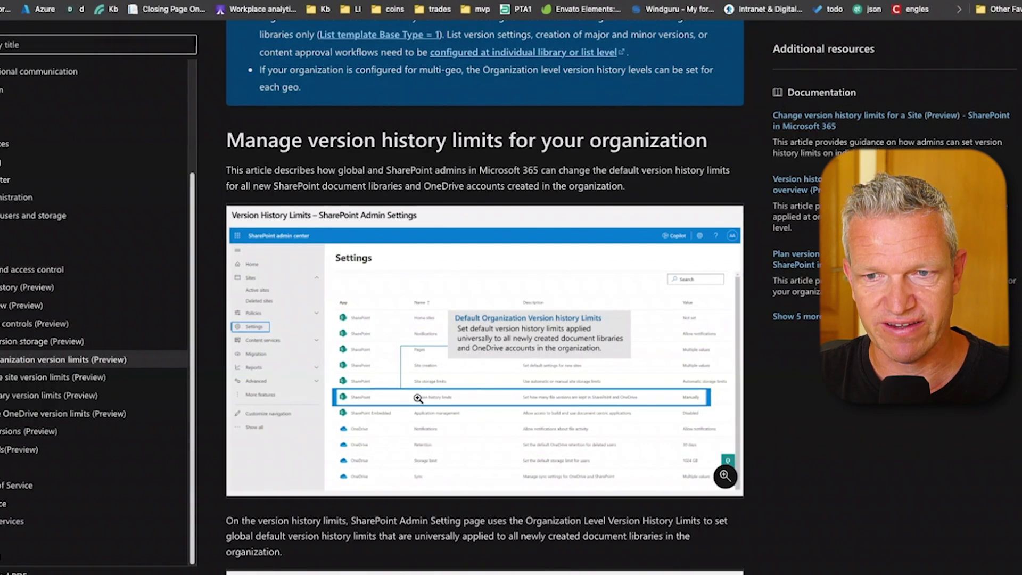
scroll(418, 398, down, 2)
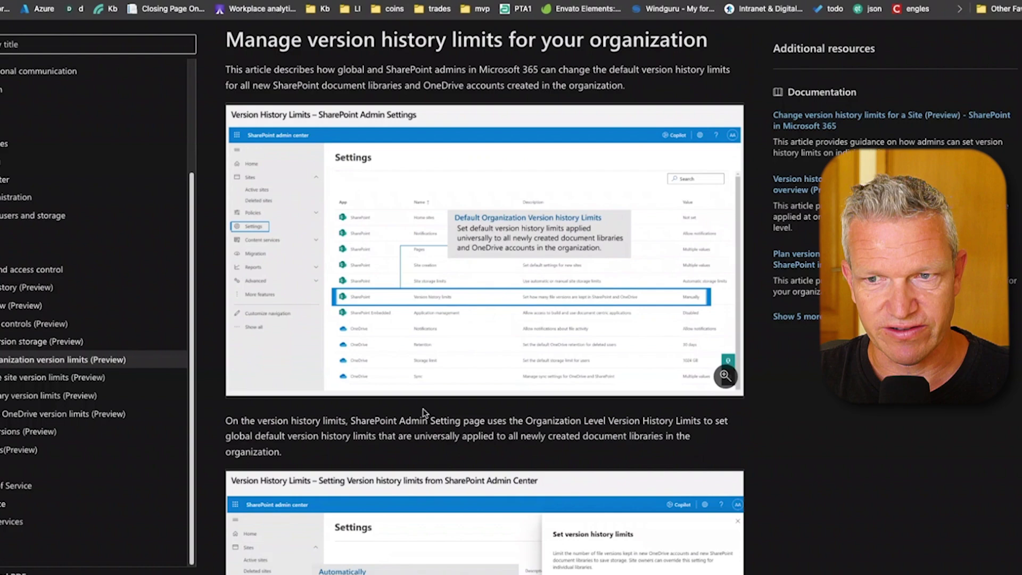
scroll(422, 408, down, 4)
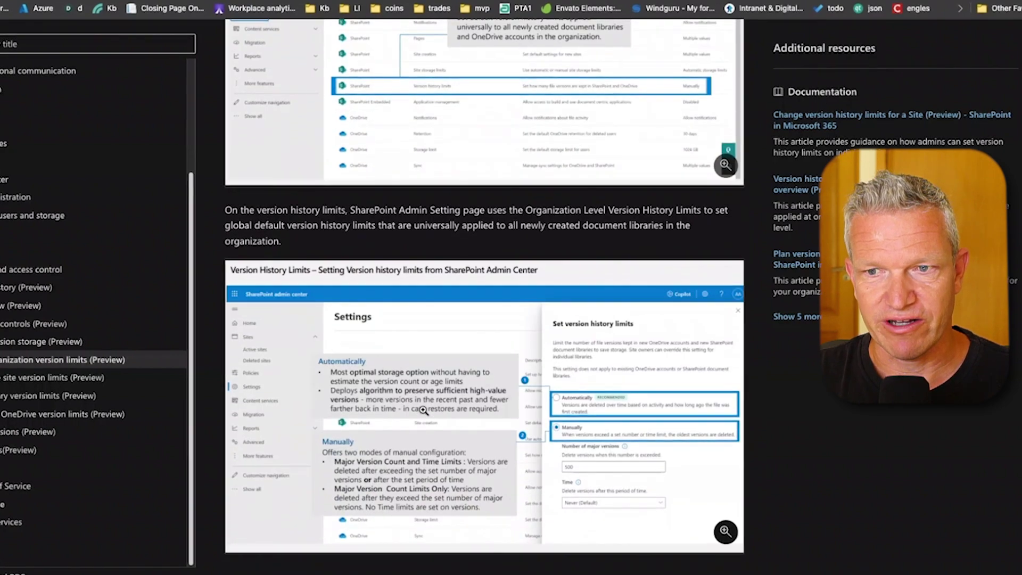
scroll(424, 410, down, 2)
scroll(423, 410, down, 6)
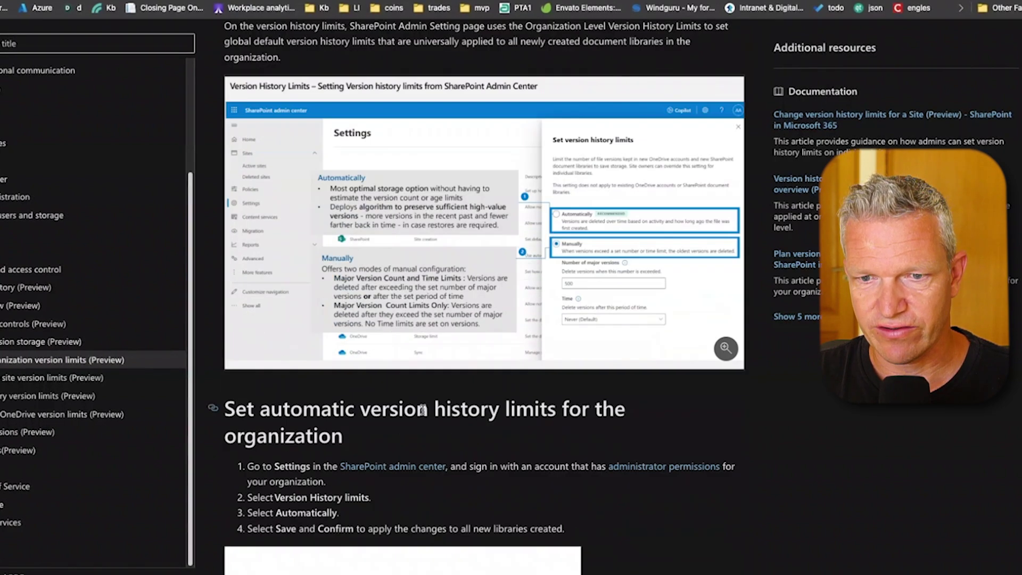
scroll(422, 411, down, 5)
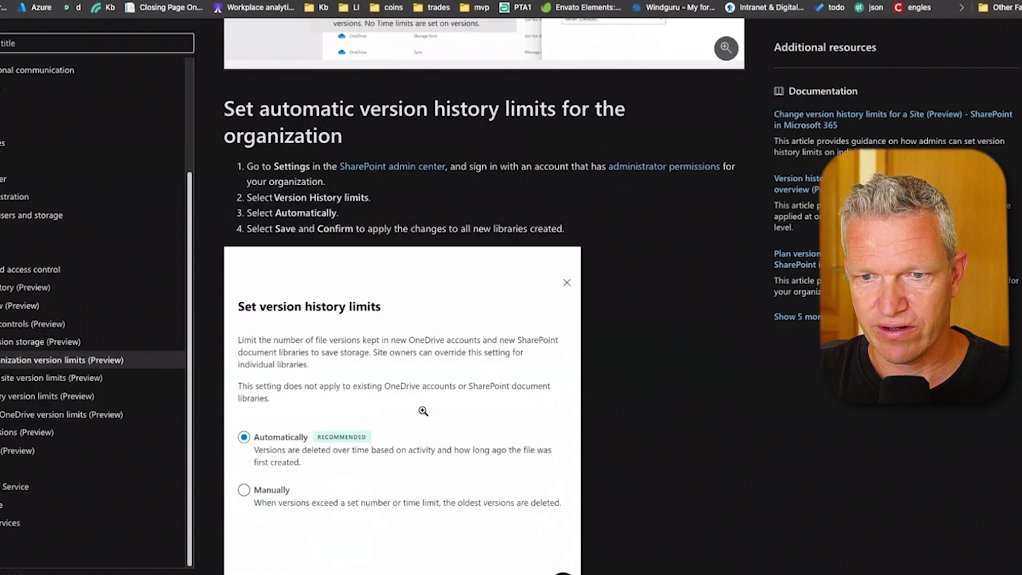
scroll(423, 409, down, 1)
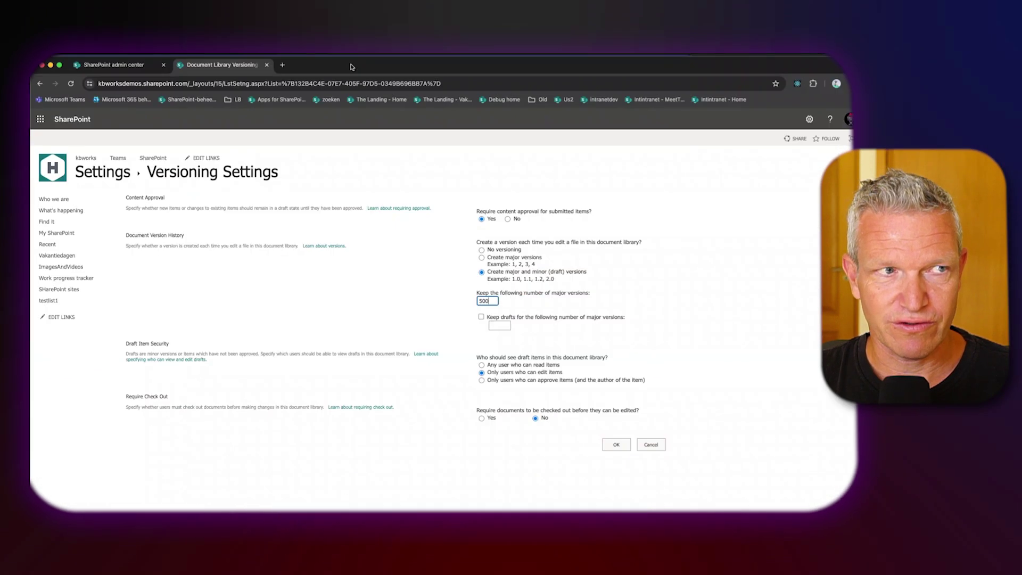
Go to the SharePoint admin center Settings page and select Site storage limits.
click(128, 65)
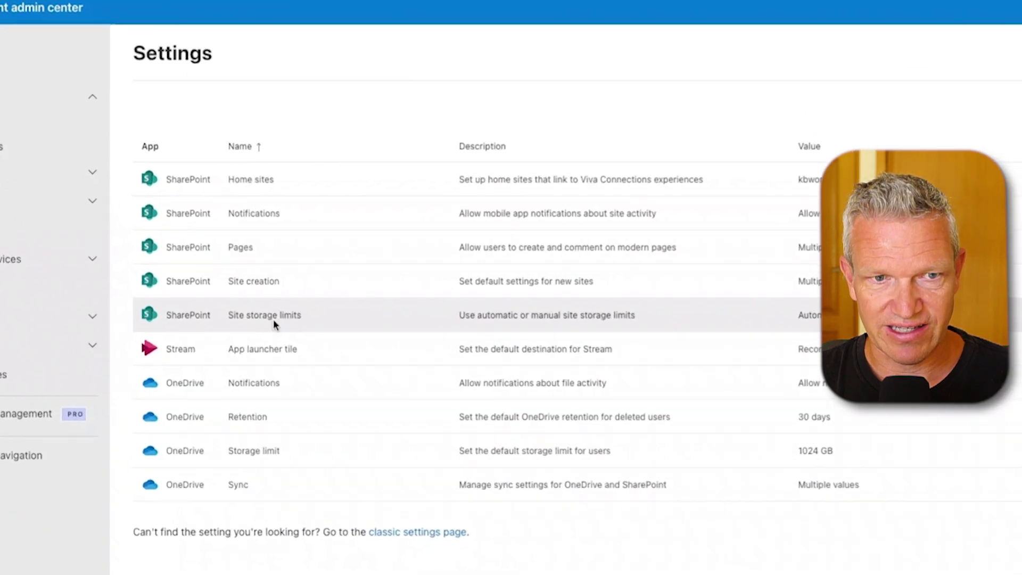
click(284, 321)
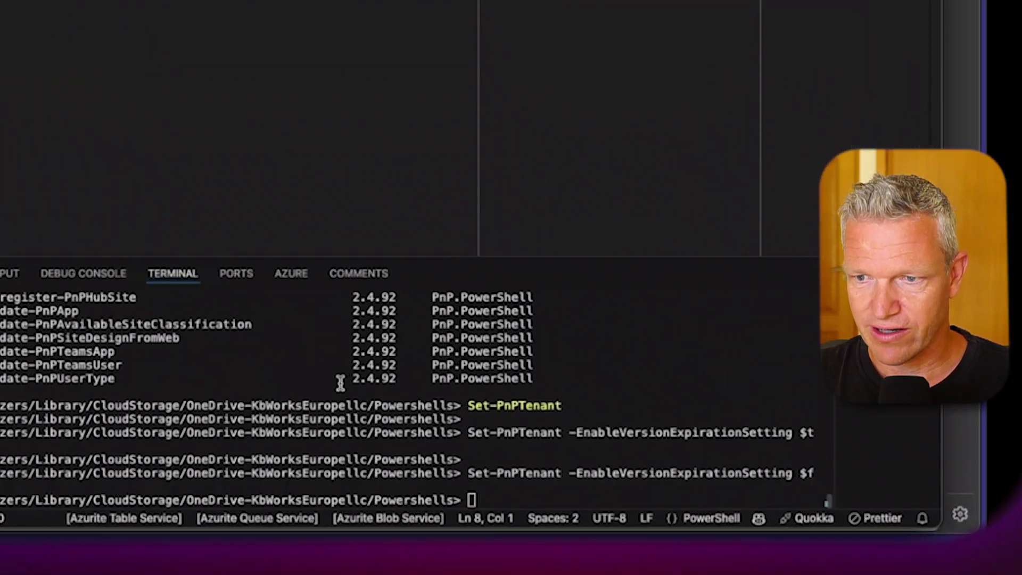
Highlight the PnP.PowerShell version 2.4.92 in the VS Code terminal's module list.
drag(528, 433, 551, 430)
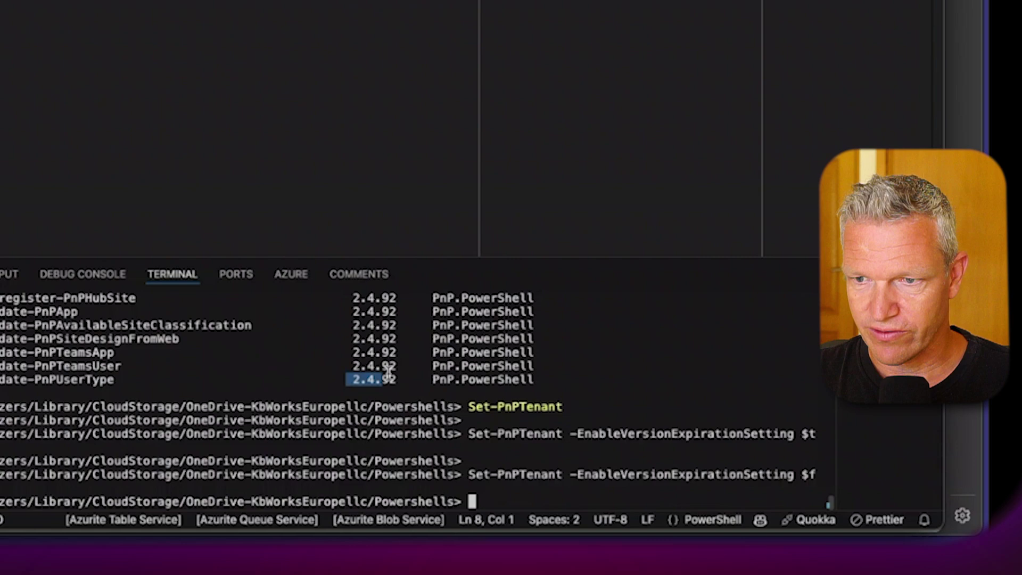
drag(389, 374, 394, 375)
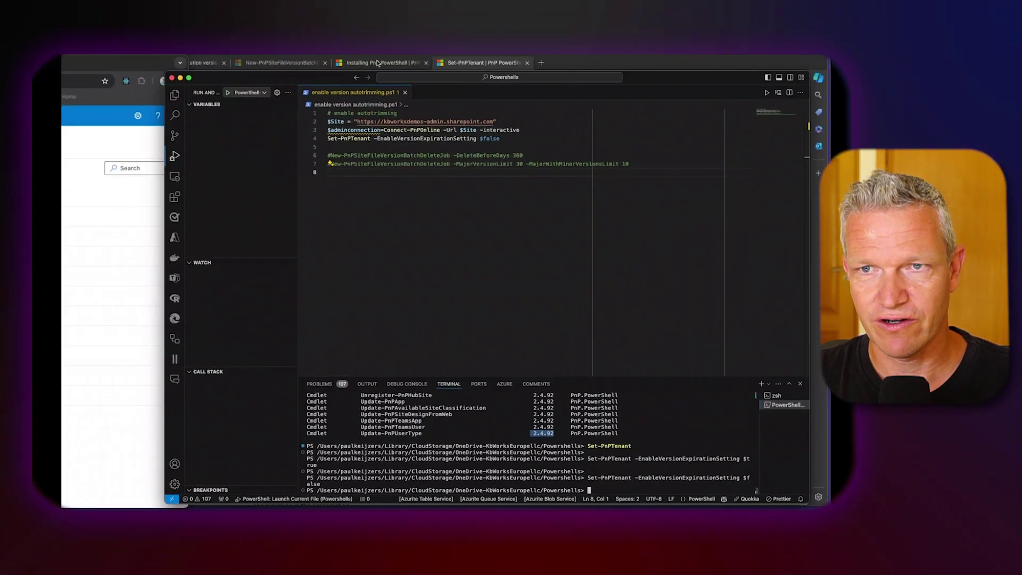
click(379, 63)
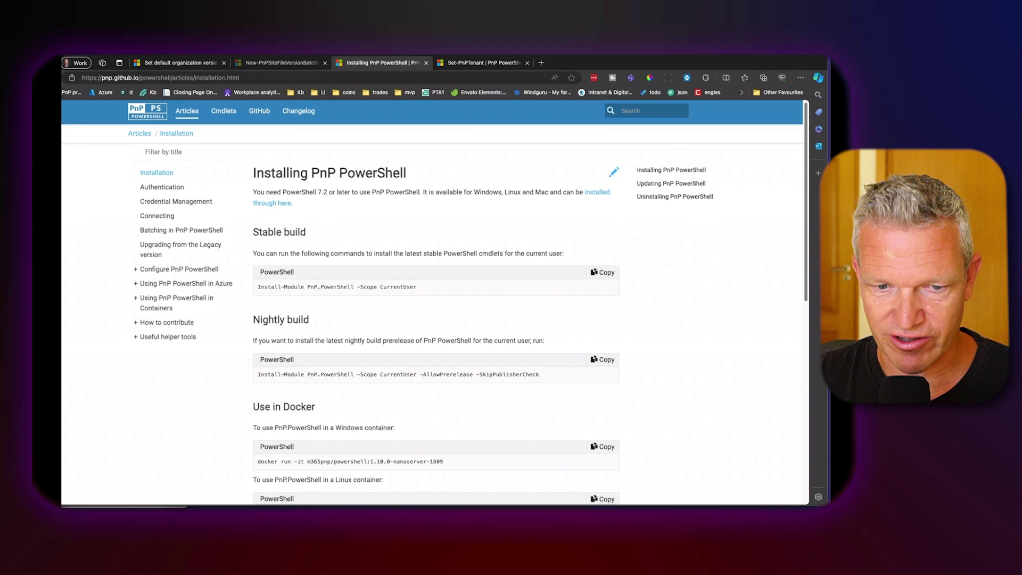
key(super+Tab)
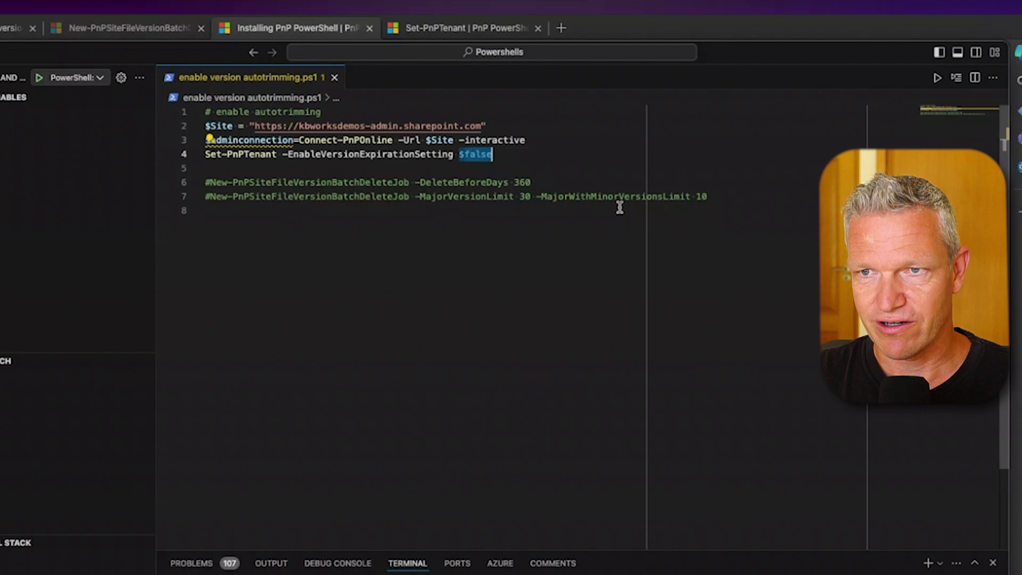
Change line 4 to pass $true to -EnableVersionExpirationSetting, then save and run the script.
text($Tru)
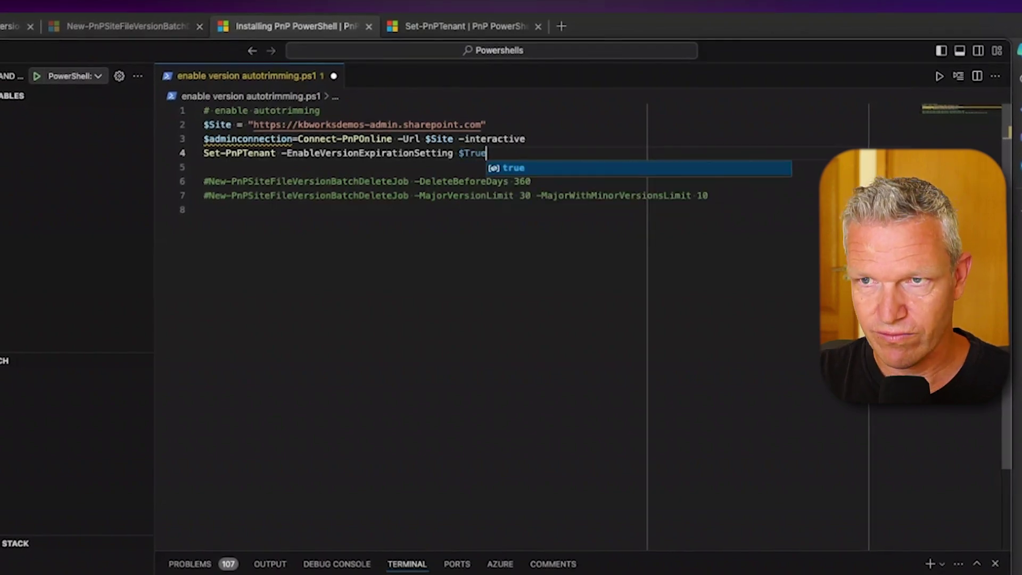
text(e)
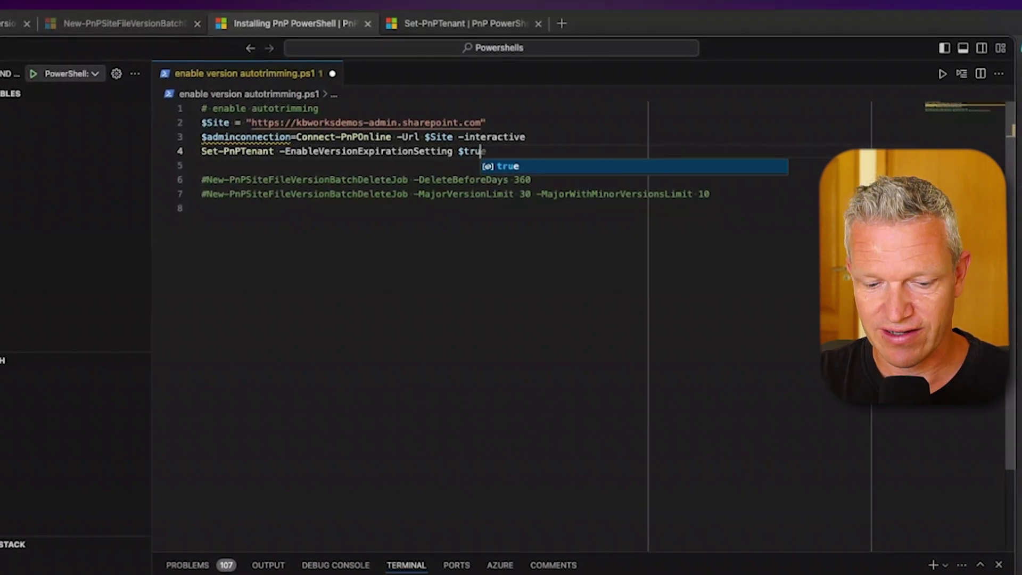
click(570, 166)
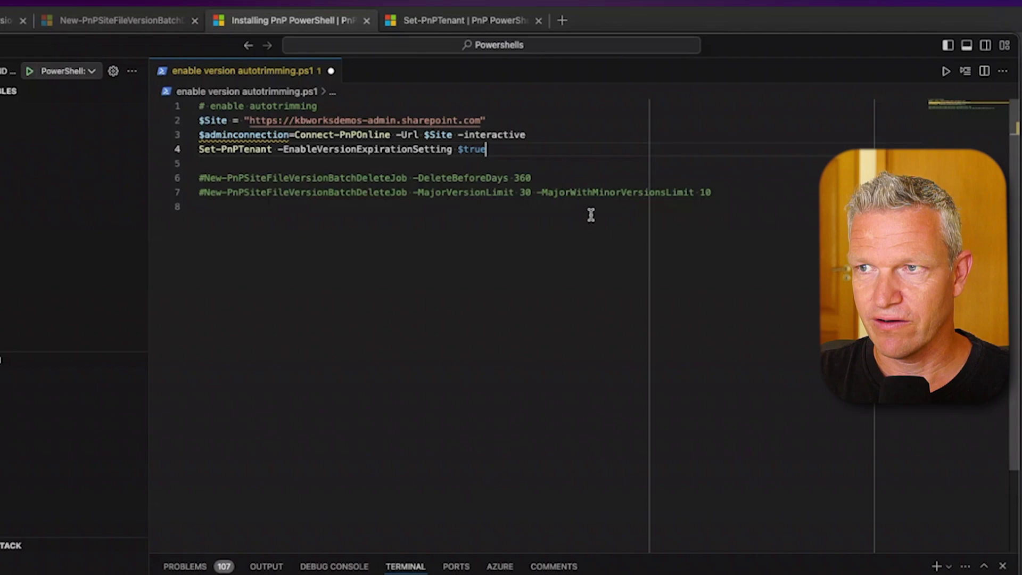
key(F5)
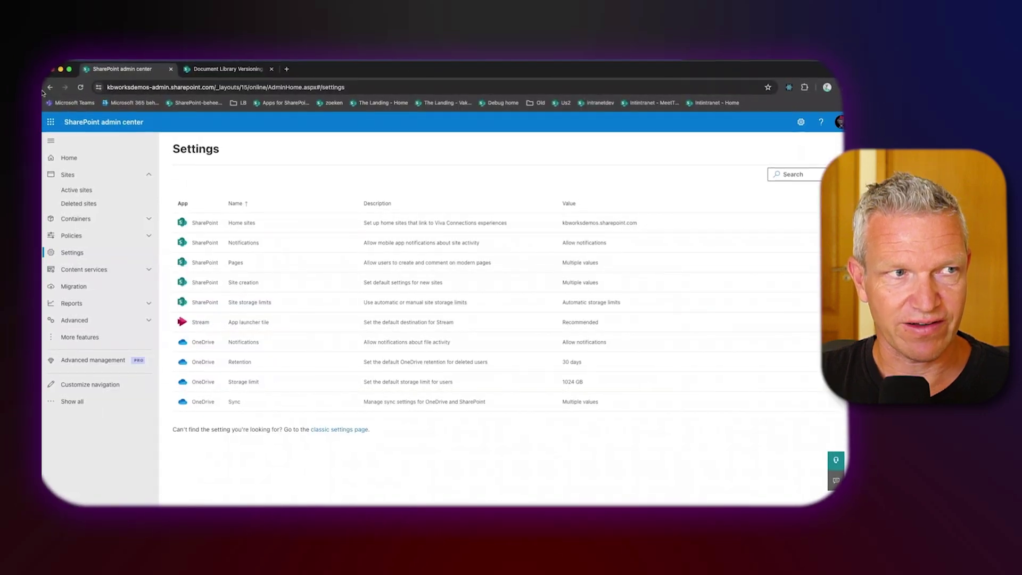
Refresh the admin center Settings page so the Version history limits row appears.
click(73, 84)
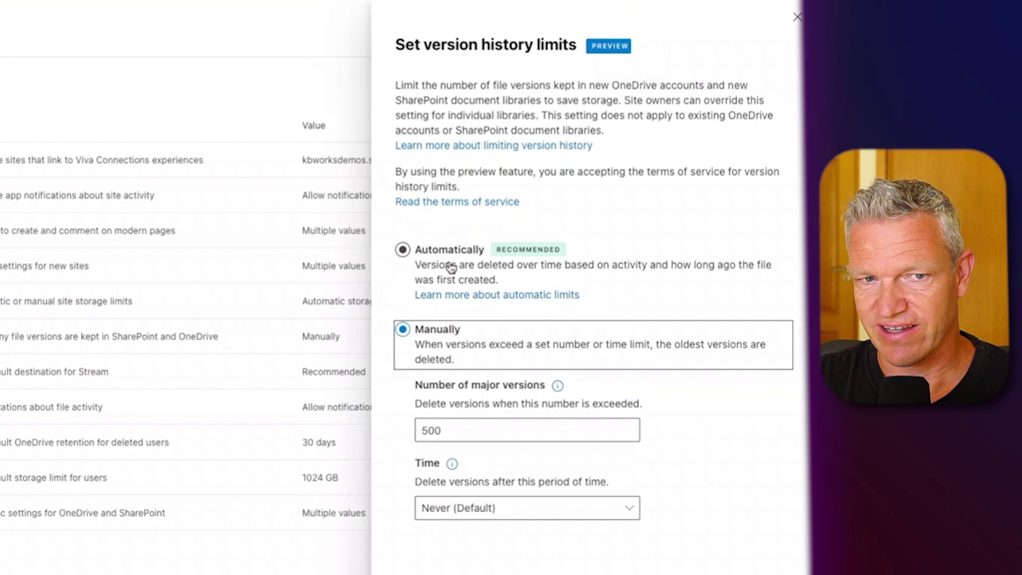
Save manual version limits of 100 major versions with a Custom time limit of 365 days.
double_click(479, 429)
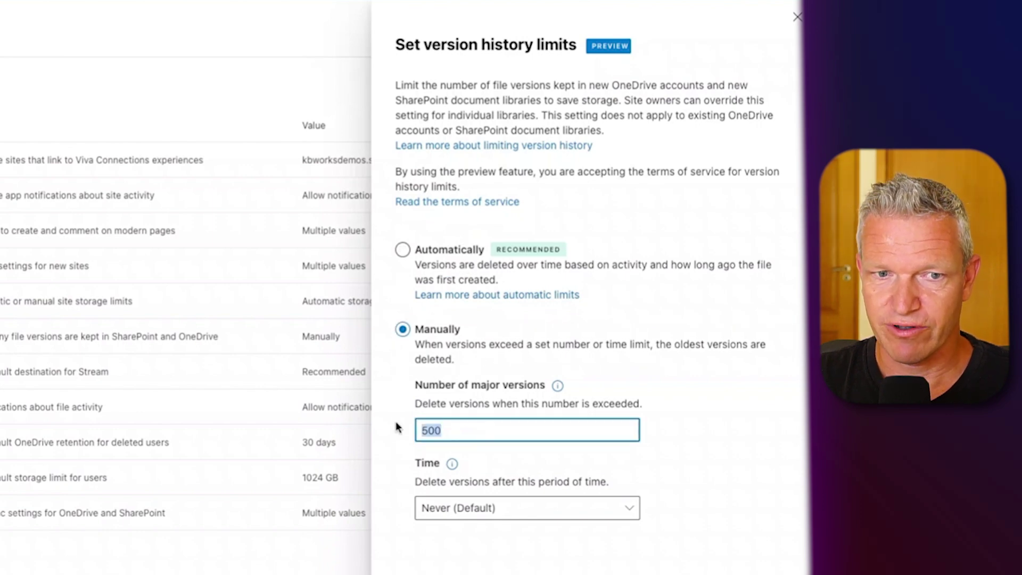
text(100)
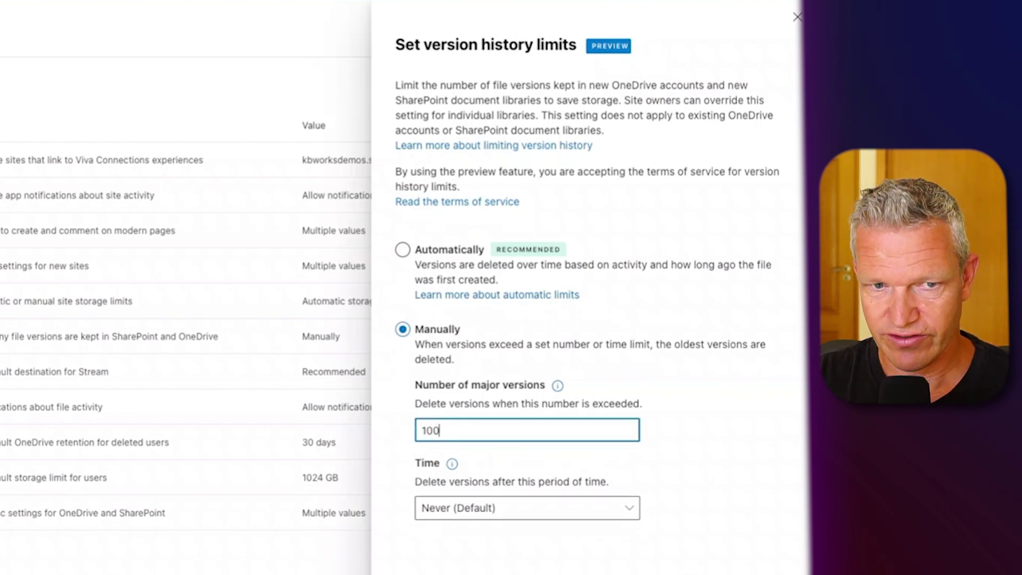
click(568, 516)
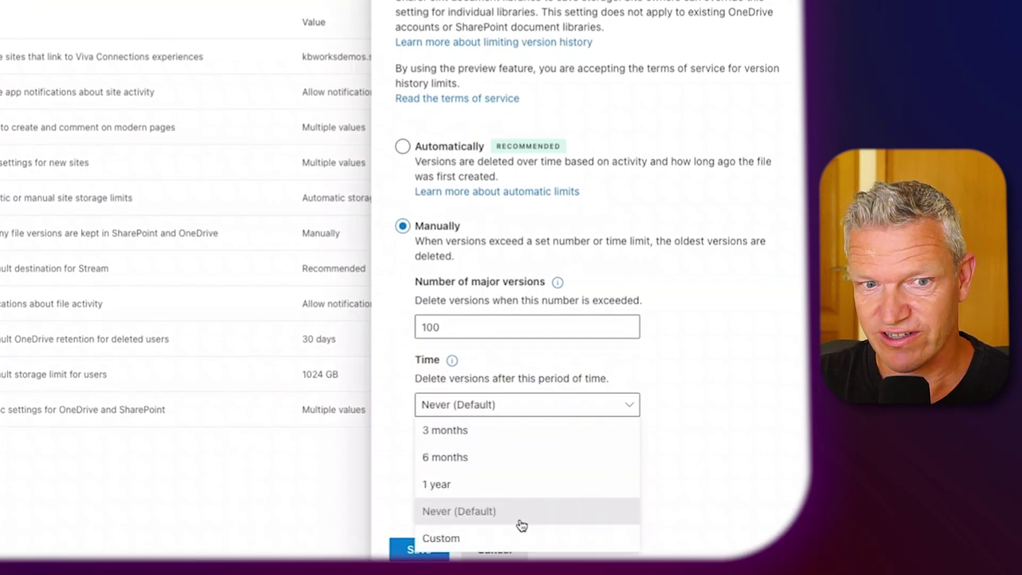
click(511, 543)
key(Tab)
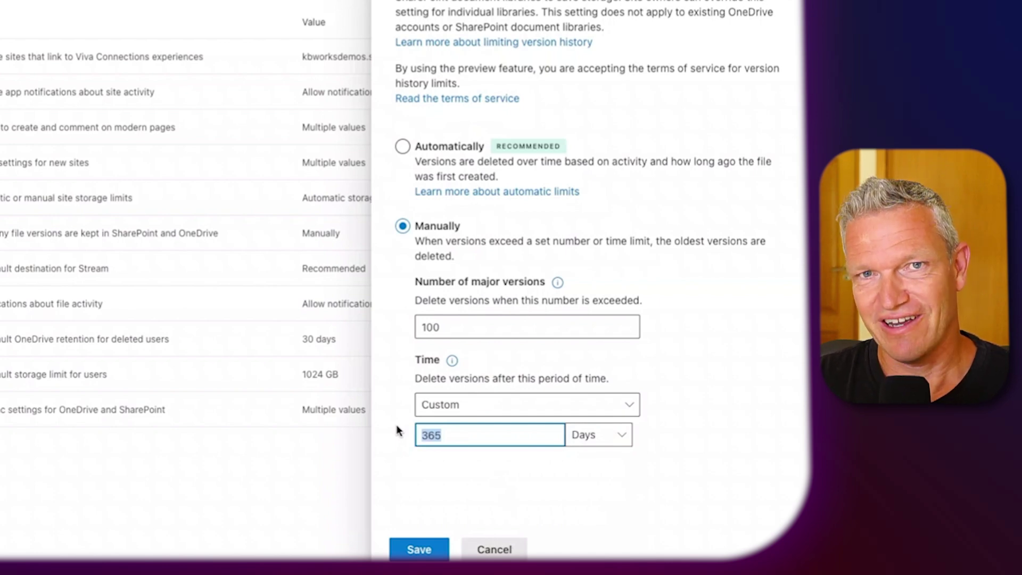
text(30)
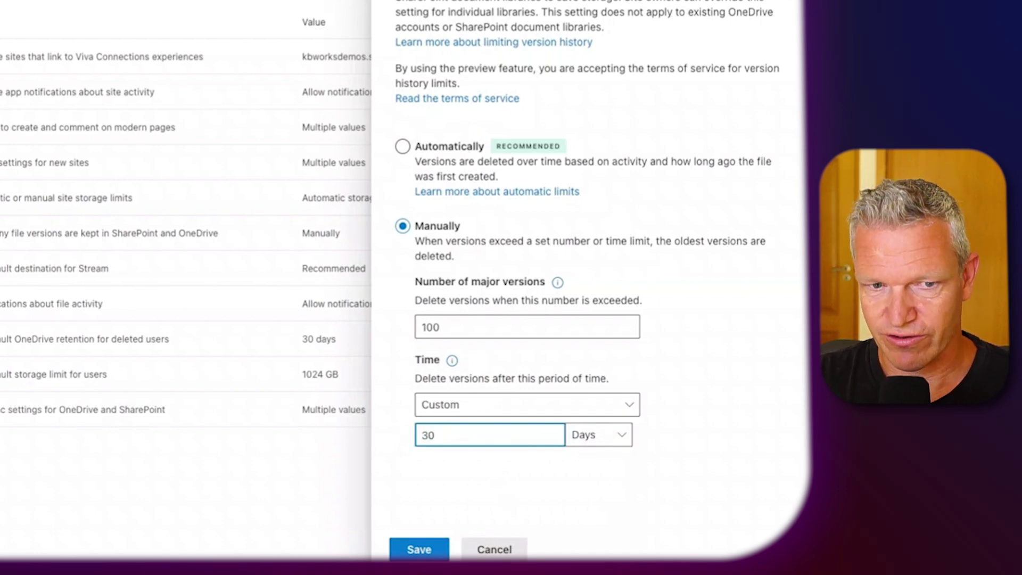
key(BackSpace)
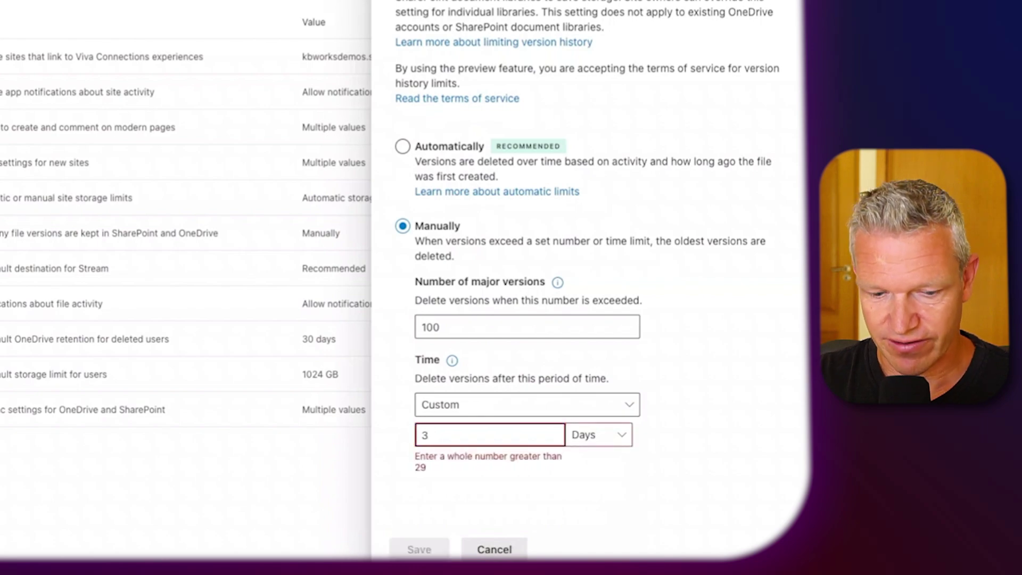
text(65)
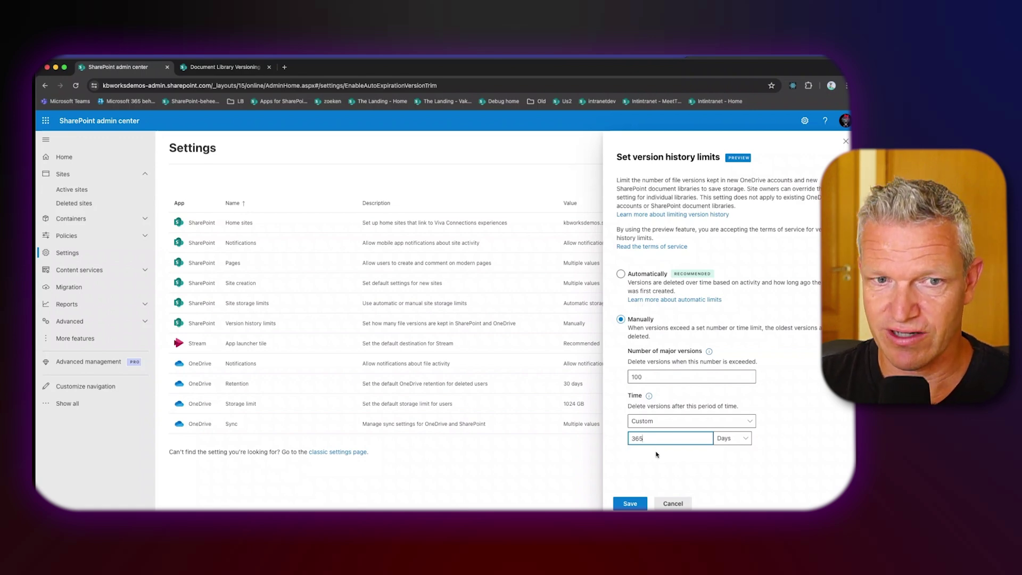
click(631, 504)
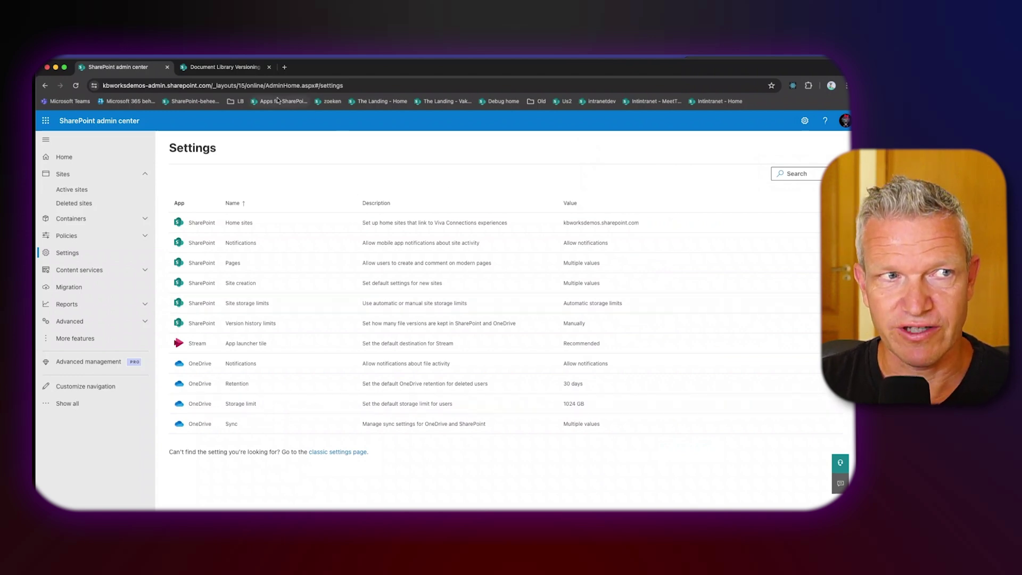
Go from The Landing site's Documents library to its classic Versioning settings page.
click(233, 70)
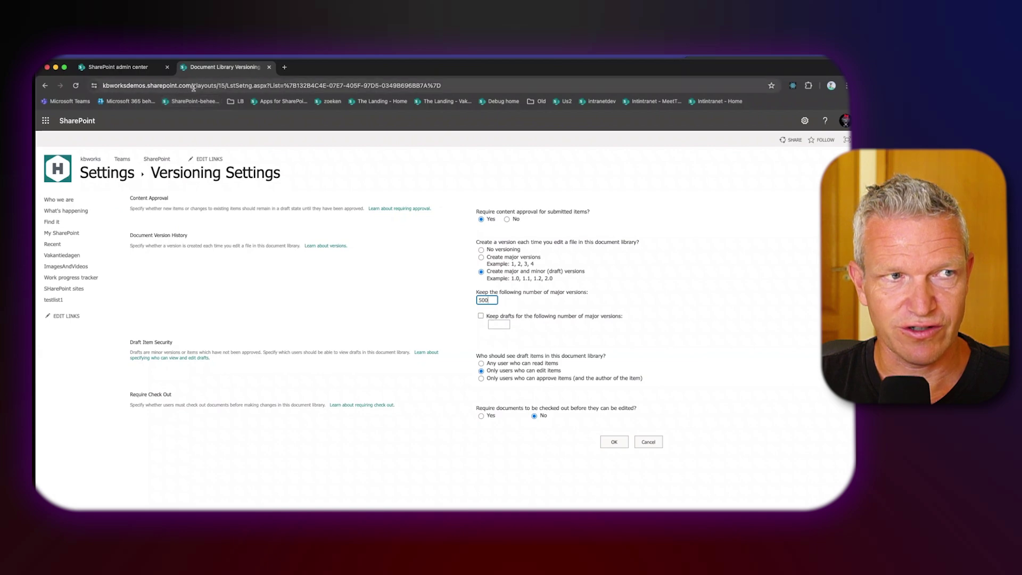
click(382, 101)
click(107, 284)
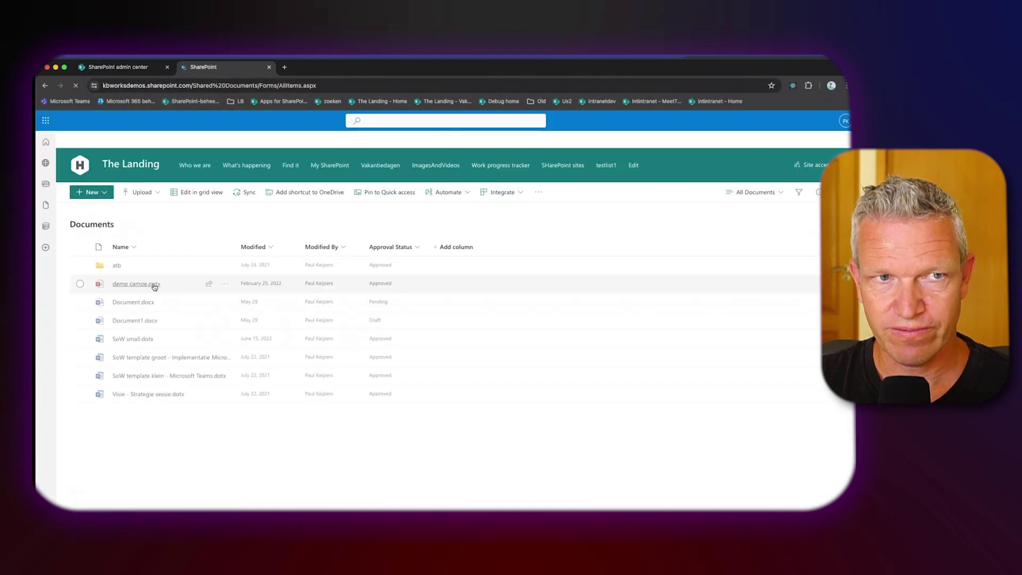
click(815, 118)
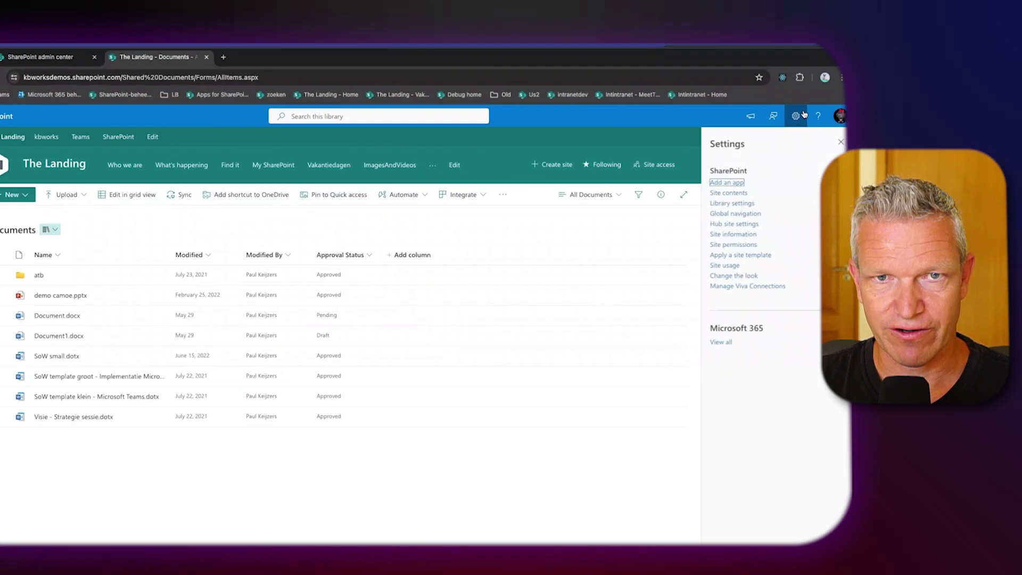
click(732, 203)
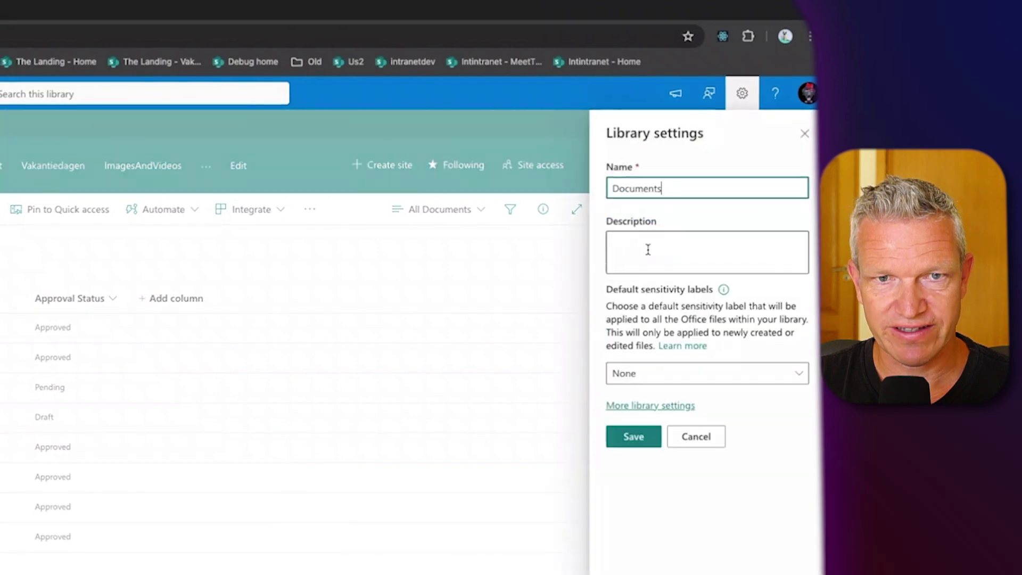
click(660, 407)
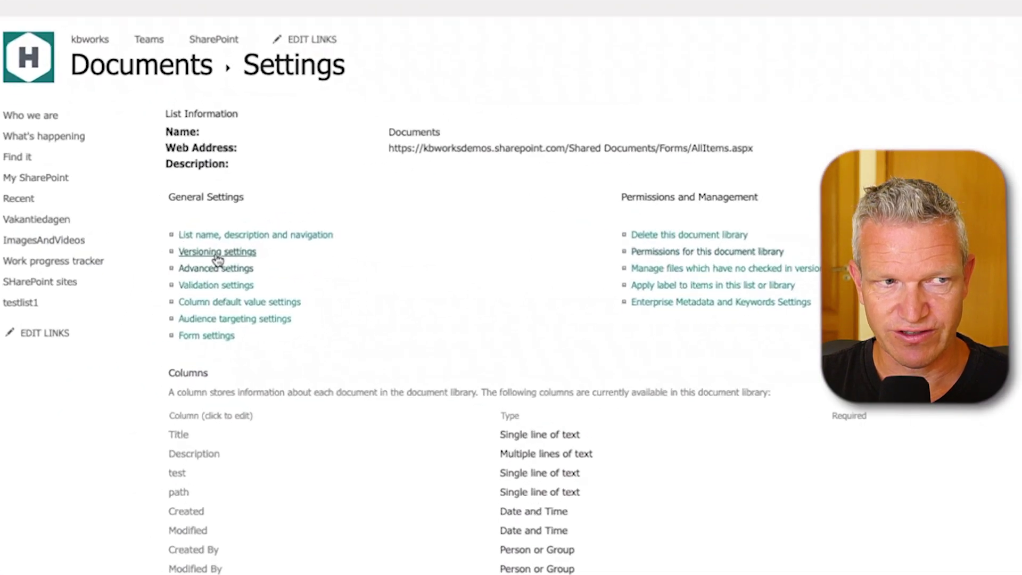
click(229, 248)
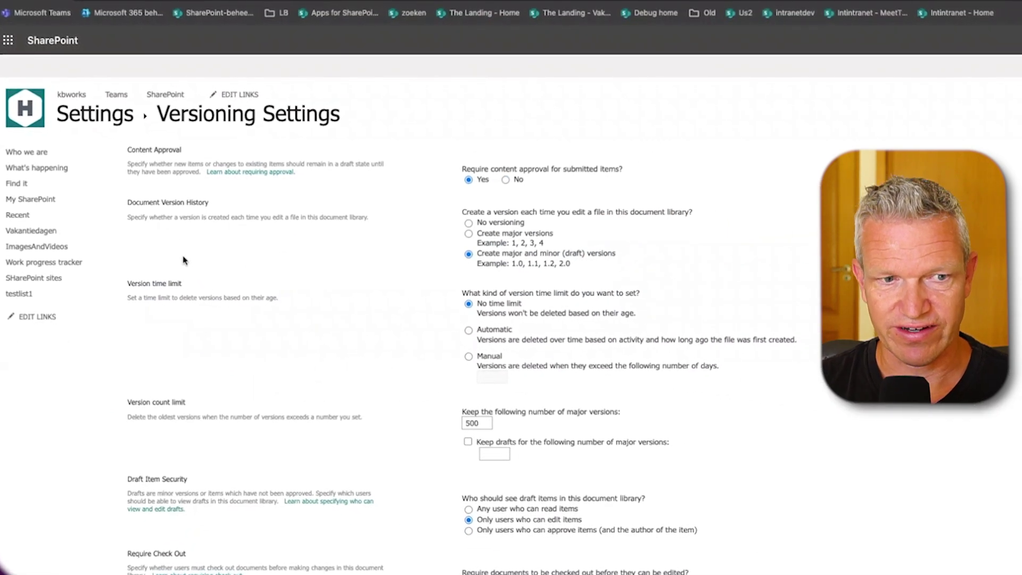
Set the Documents library's Version time limit to Manual with 90 days.
scroll(326, 296, down, 1)
scroll(325, 298, up, 1)
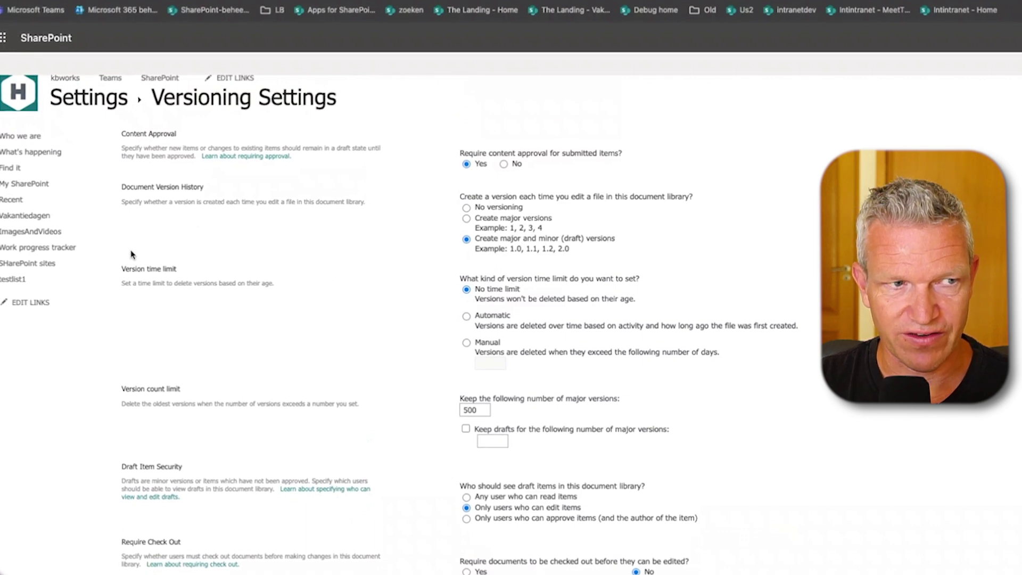
drag(130, 251, 294, 368)
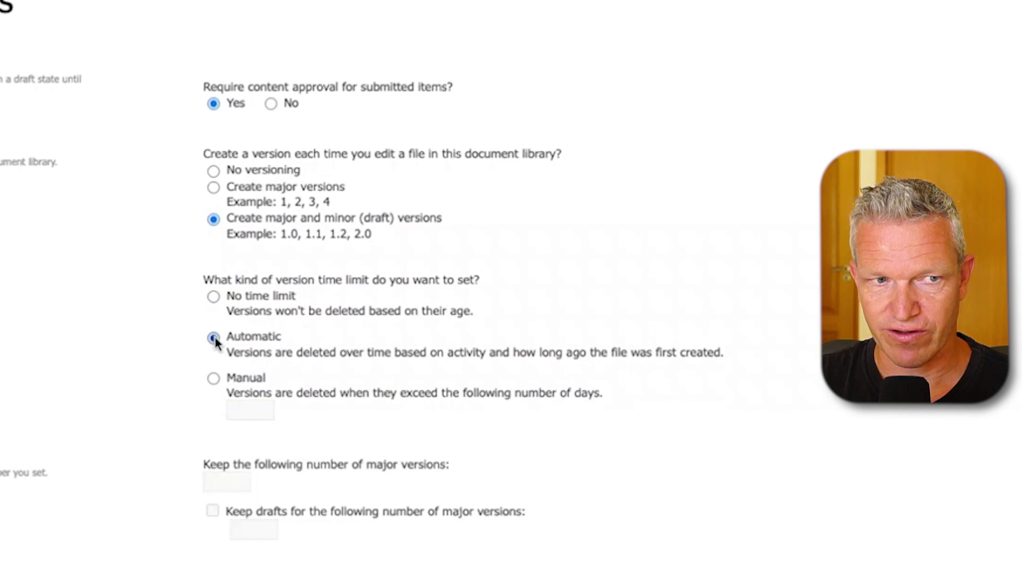
click(214, 378)
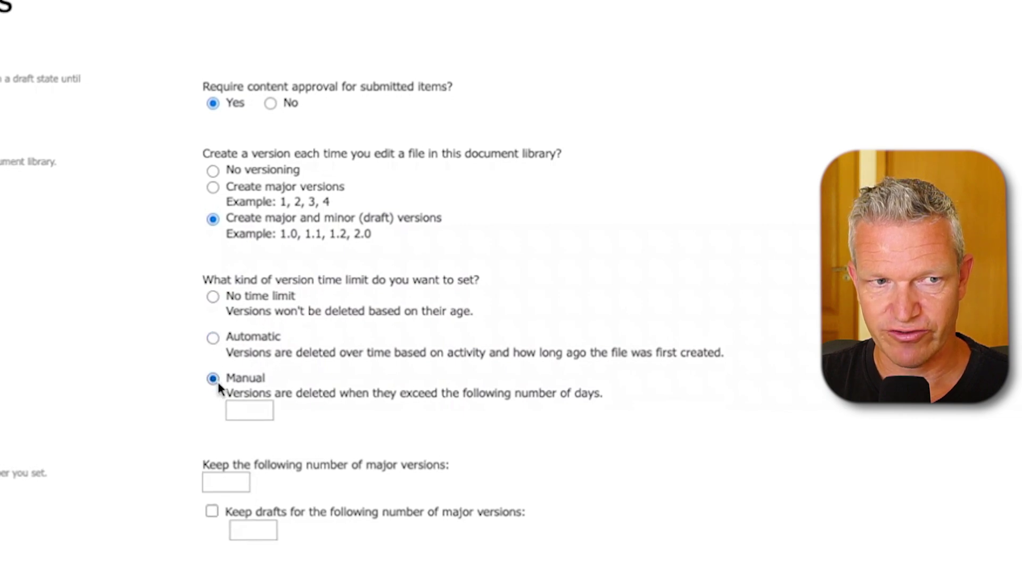
click(239, 411)
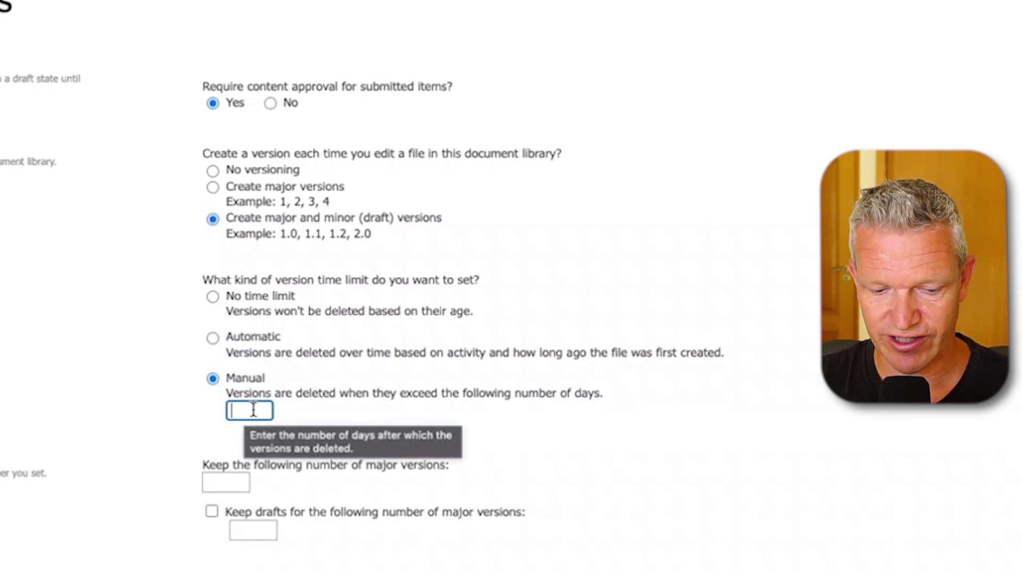
text(90)
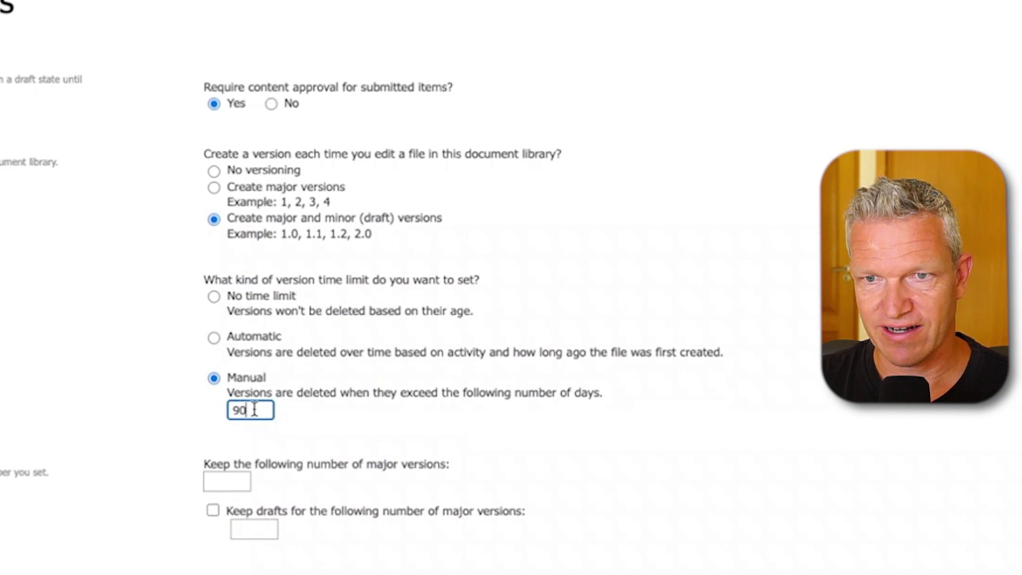
scroll(321, 436, down, 2)
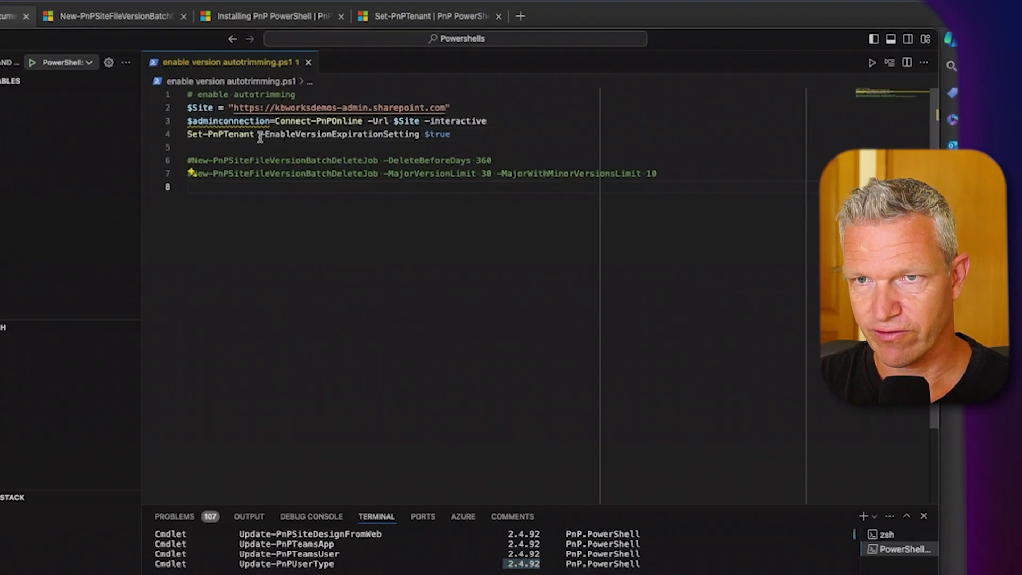
Select the New-PnPSiteFileVersionBatchDeleteJob line using -DeleteBeforeDays 360 in the script.
drag(504, 160, 186, 160)
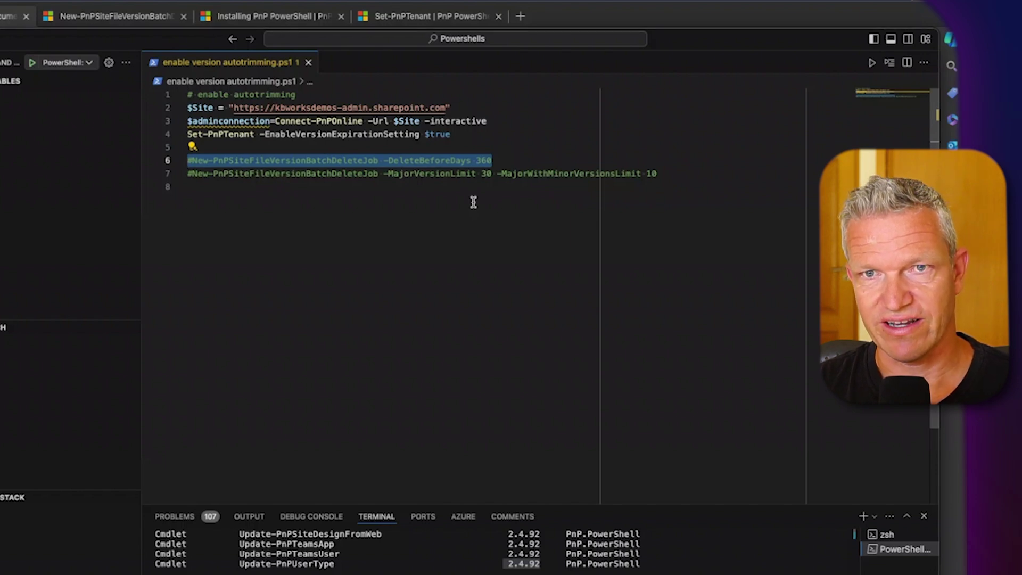
Switch to the Trim existing versions article and scroll through its guidance.
click(126, 16)
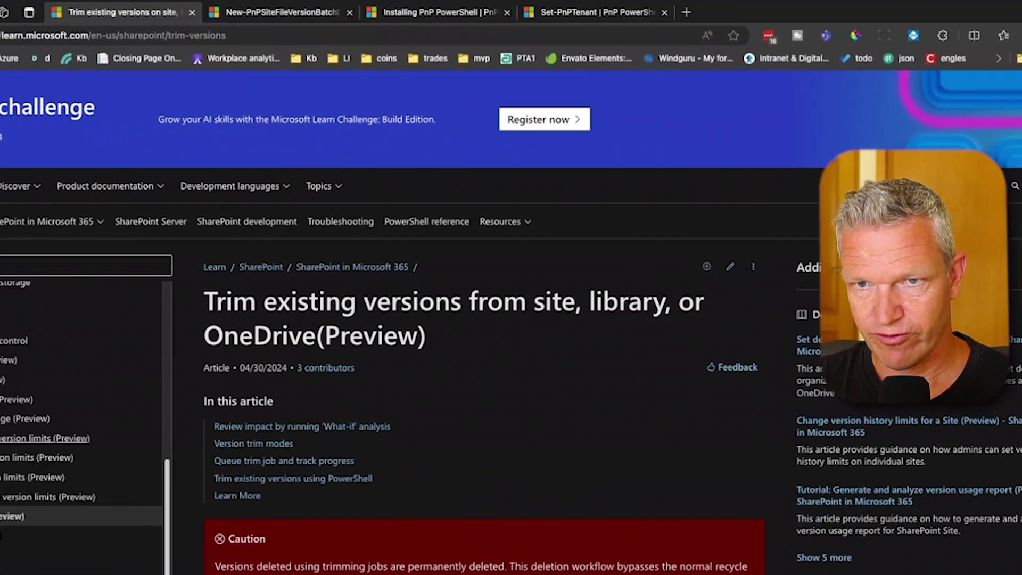
scroll(482, 428, down, 4)
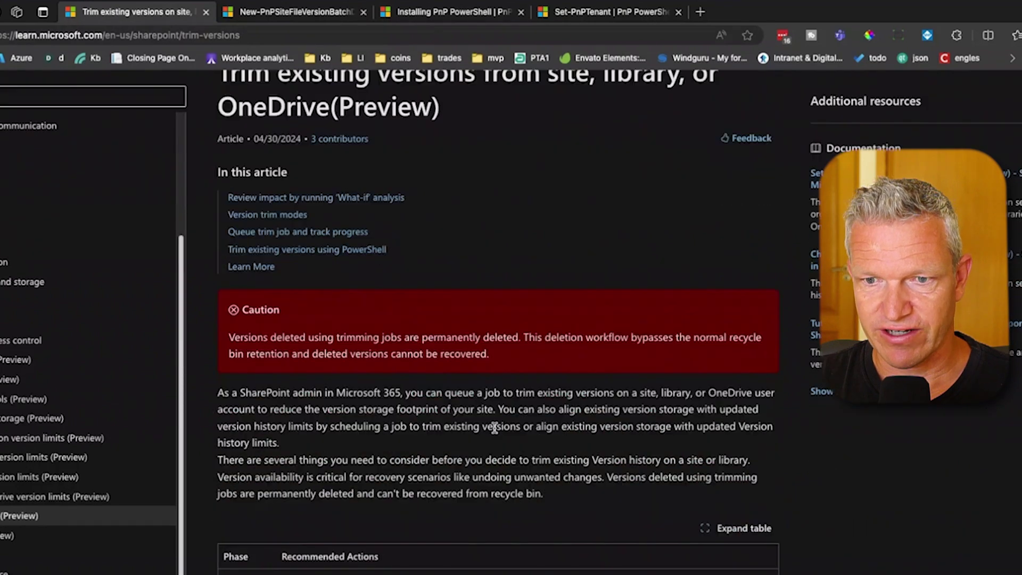
scroll(494, 428, down, 1)
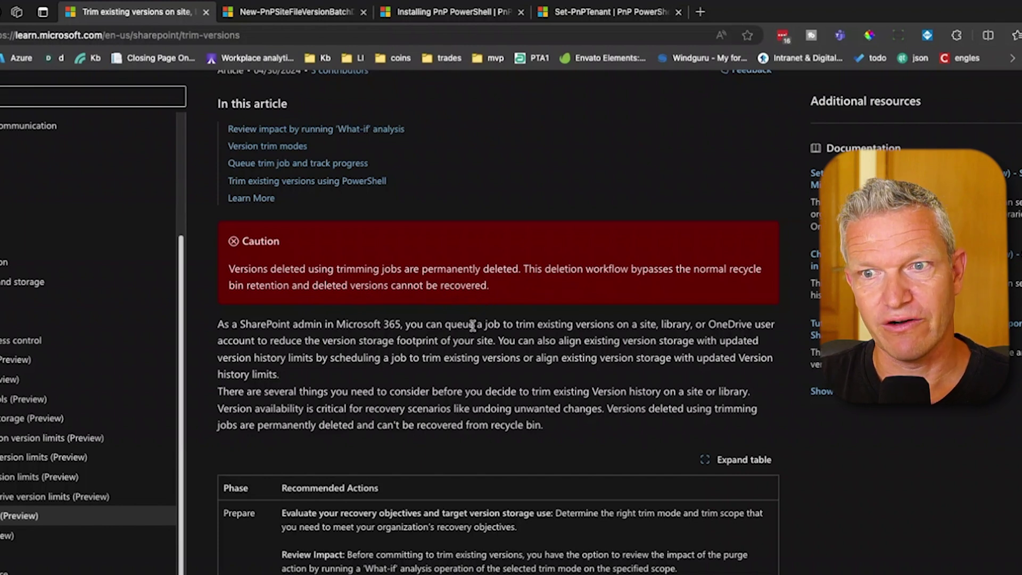
scroll(468, 355, down, 2)
scroll(468, 358, down, 5)
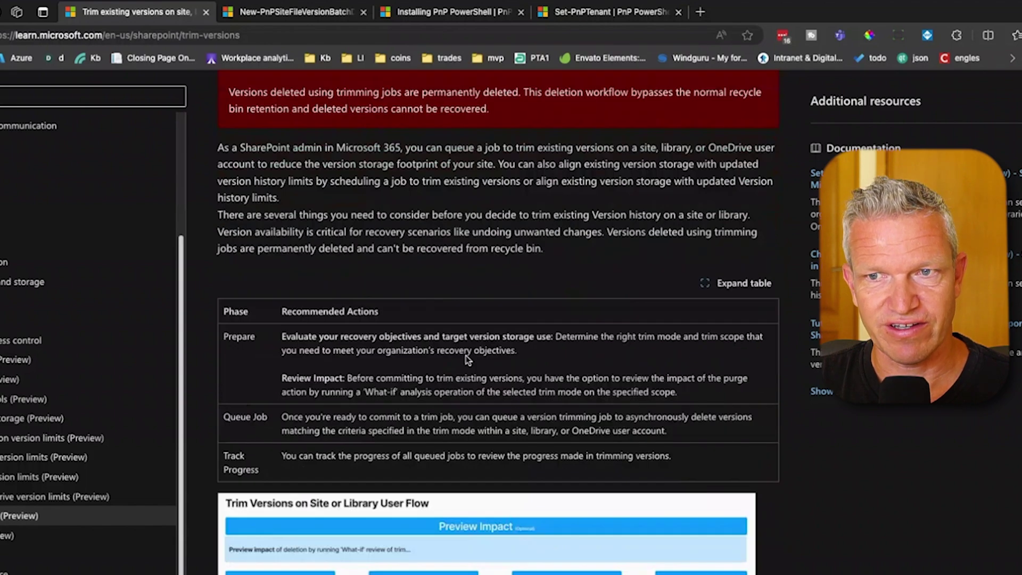
scroll(467, 359, down, 6)
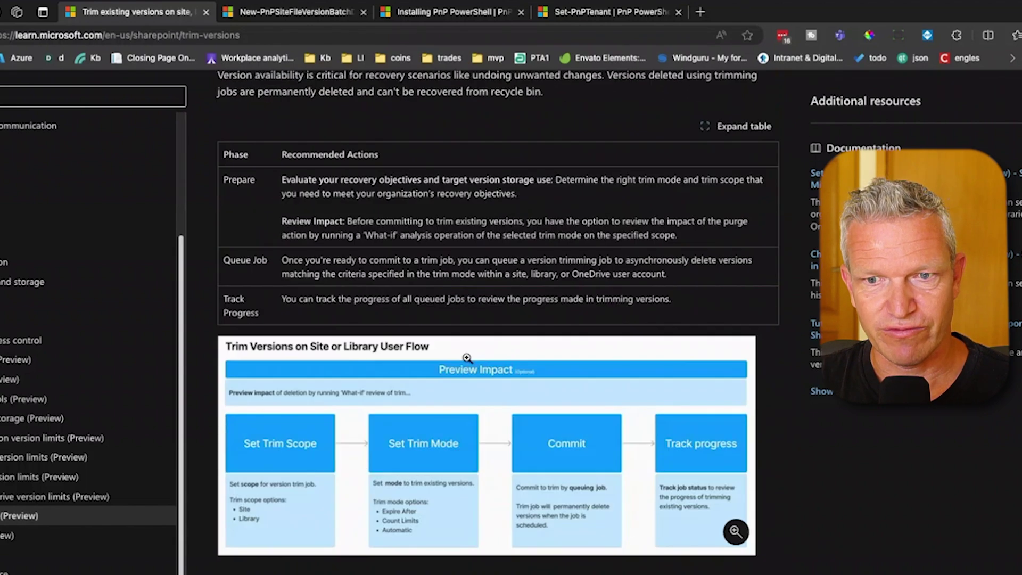
scroll(467, 358, down, 14)
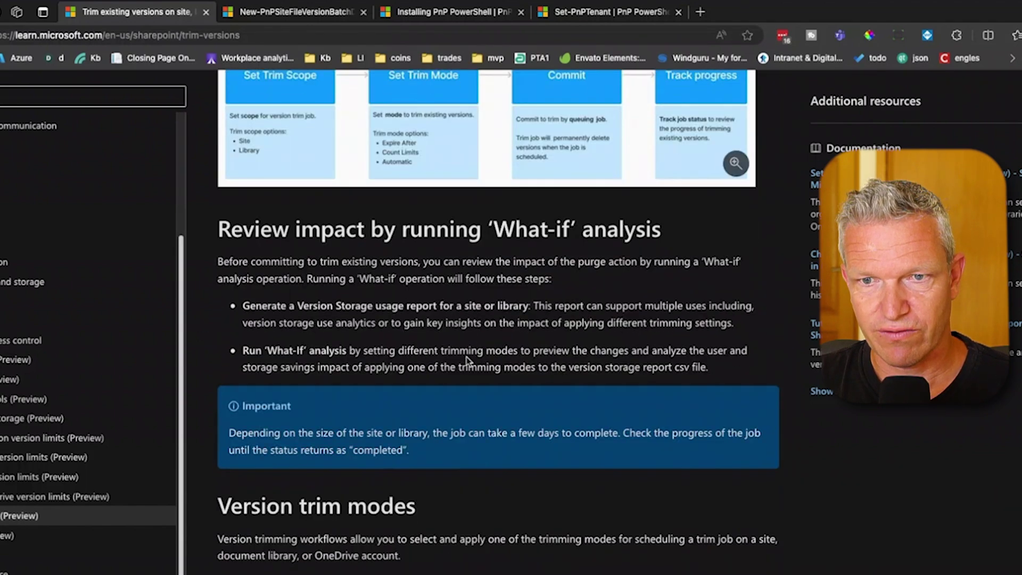
scroll(467, 360, down, 2)
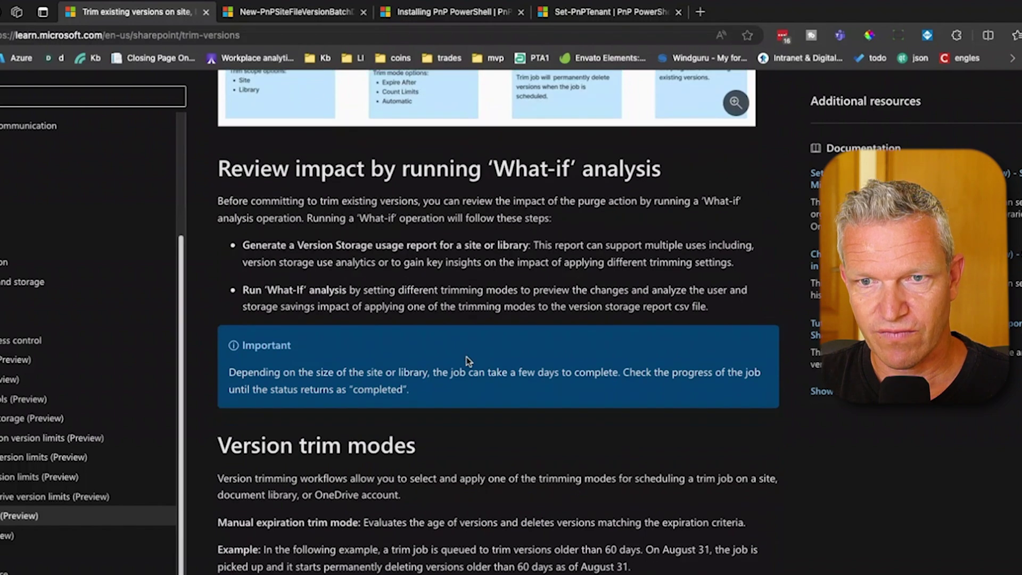
scroll(467, 358, down, 20)
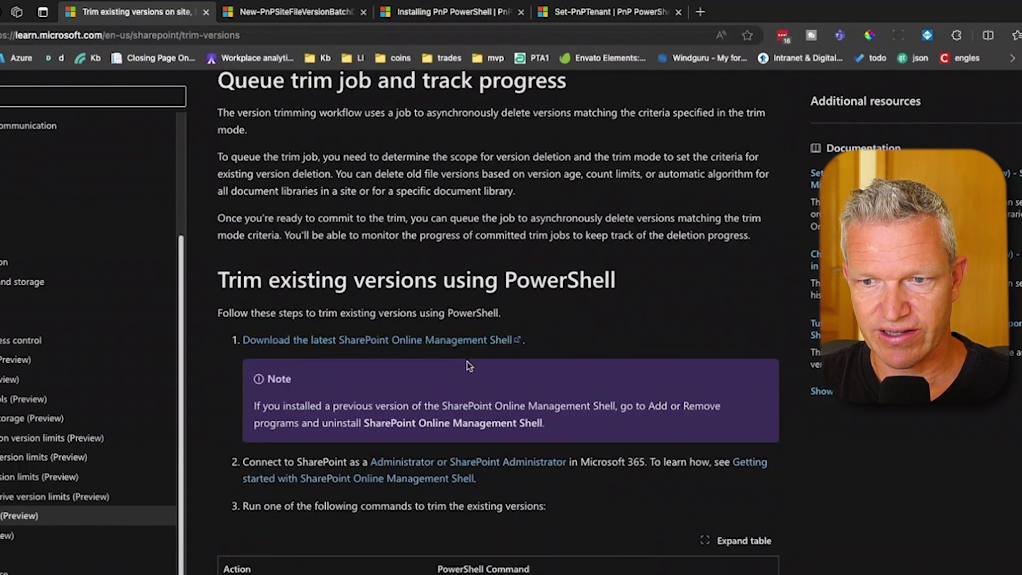
scroll(467, 366, down, 20)
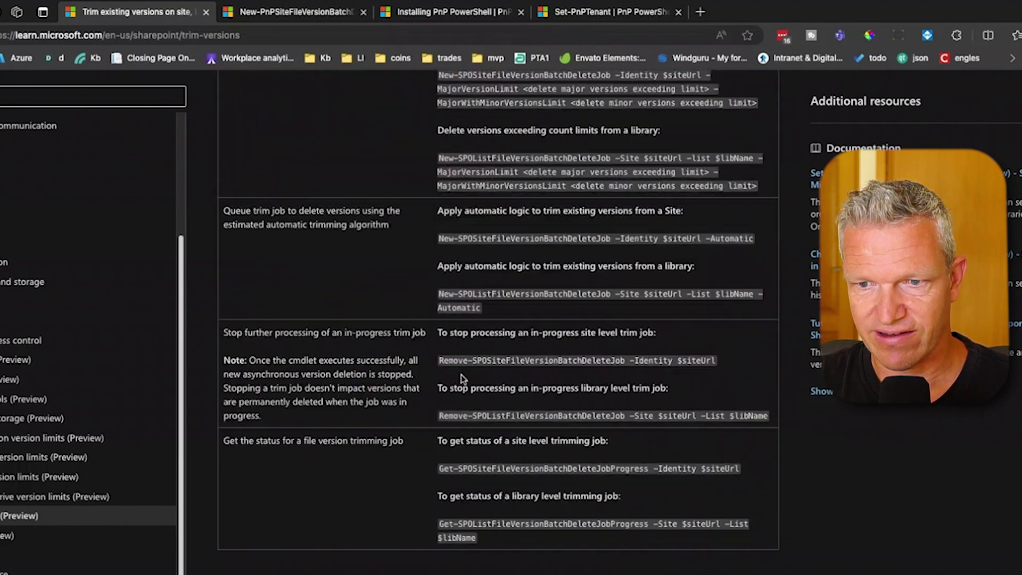
scroll(463, 378, down, 1)
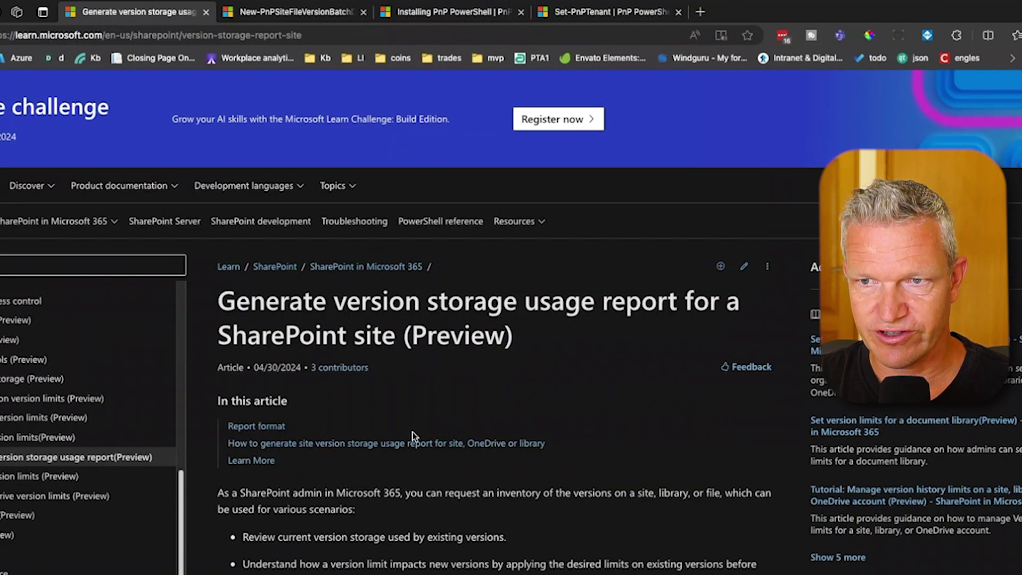
Read through the version usage report article and open the Generate version usage report tutorial.
scroll(413, 433, down, 4)
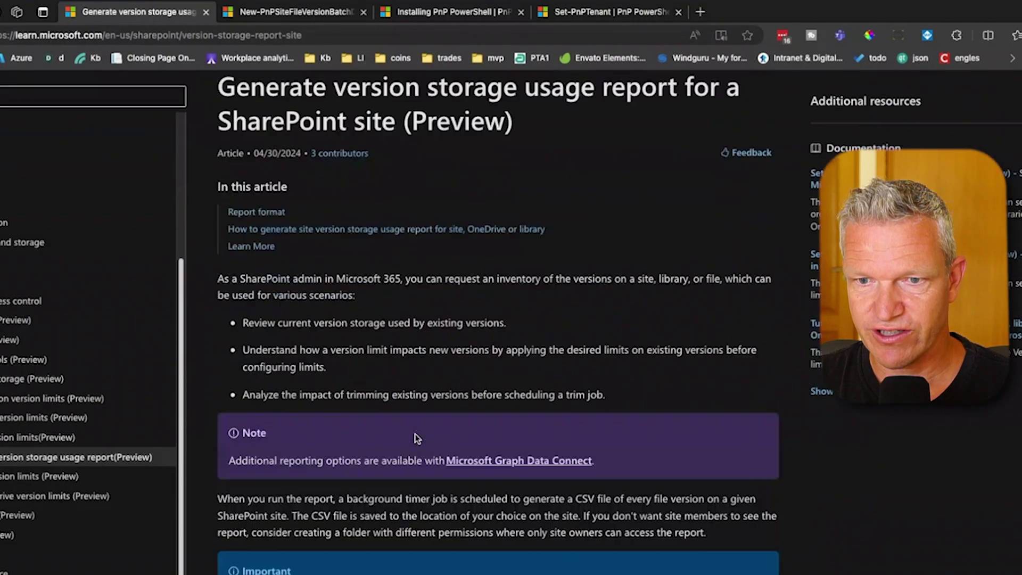
scroll(416, 438, down, 9)
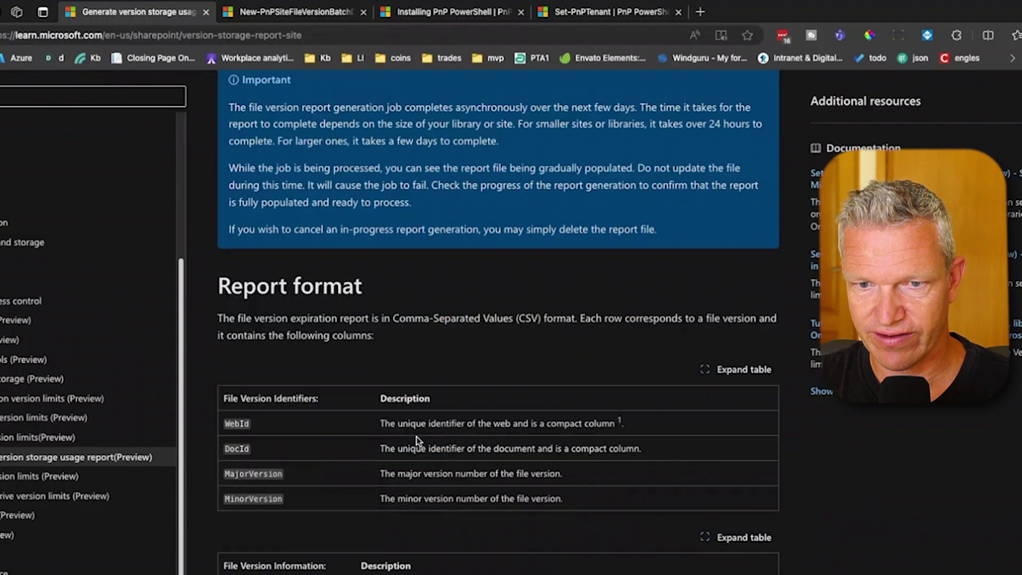
scroll(417, 437, down, 15)
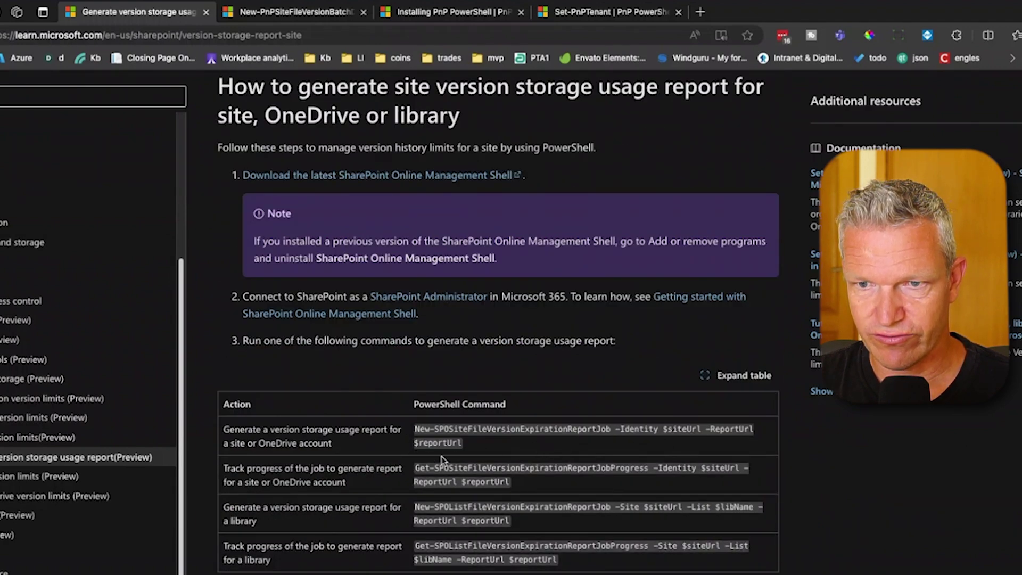
scroll(463, 488, down, 2)
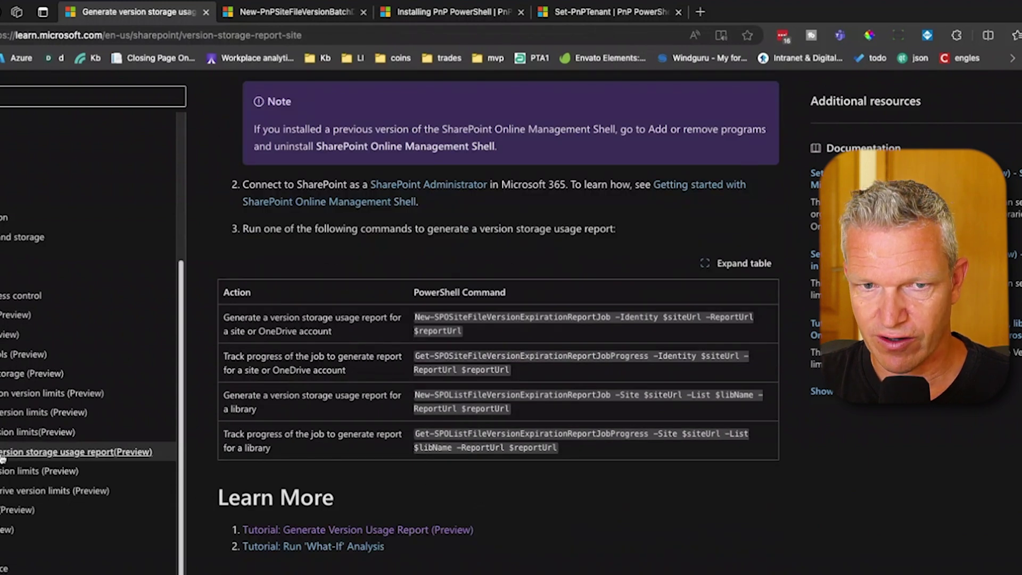
click(51, 491)
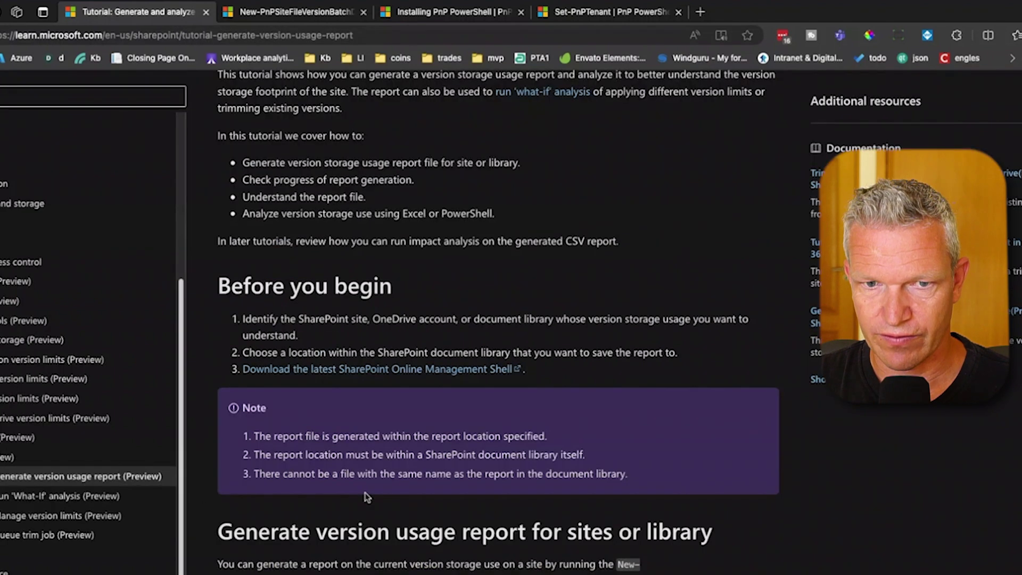
Highlight the New-SPOSiteFileVersionExpirationReportJob command in the tutorial's PowerShell example.
scroll(366, 496, down, 3)
scroll(366, 495, down, 3)
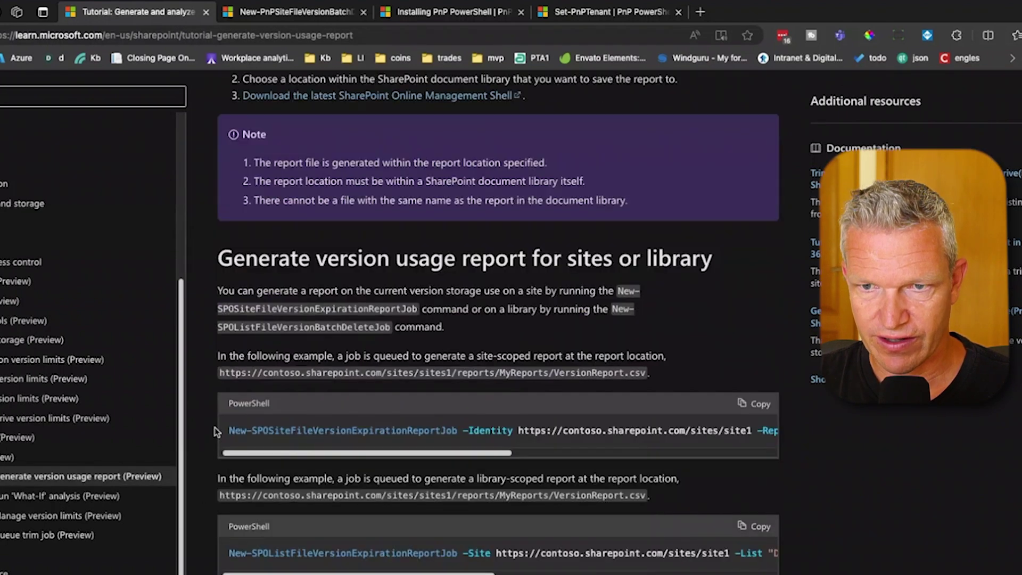
drag(238, 426, 468, 432)
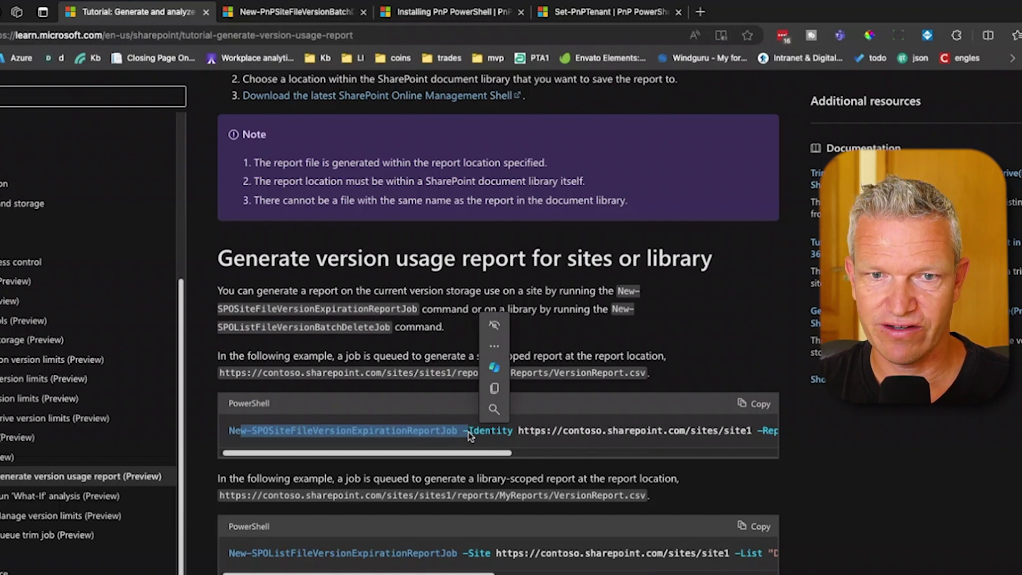
click(104, 496)
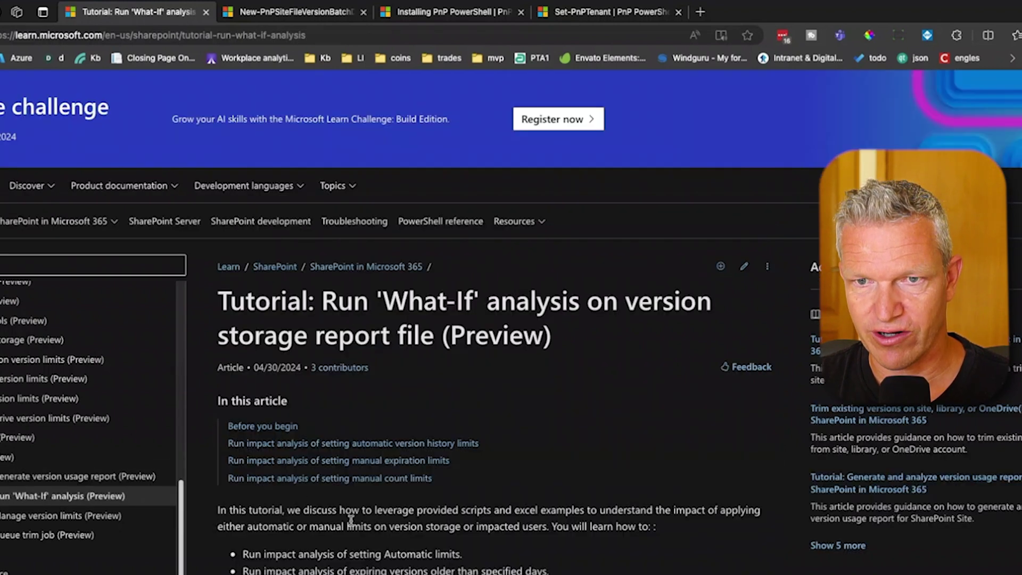
scroll(395, 523, down, 5)
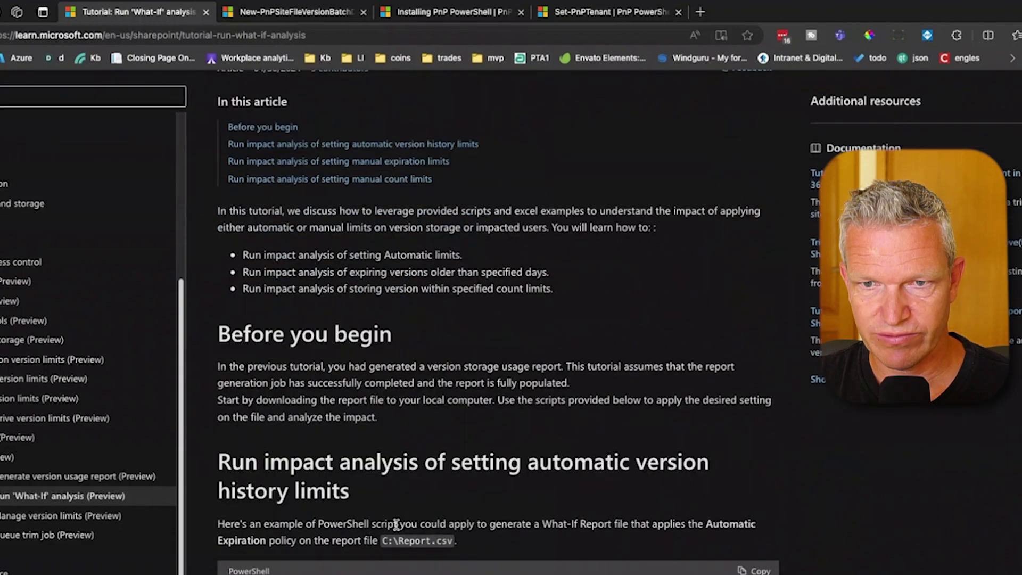
scroll(395, 524, down, 5)
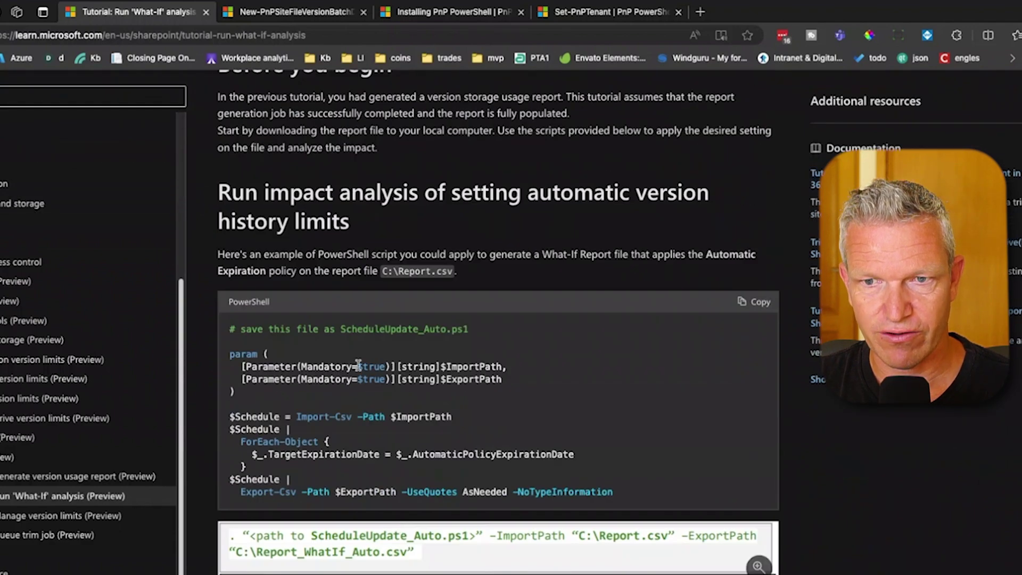
scroll(381, 510, down, 6)
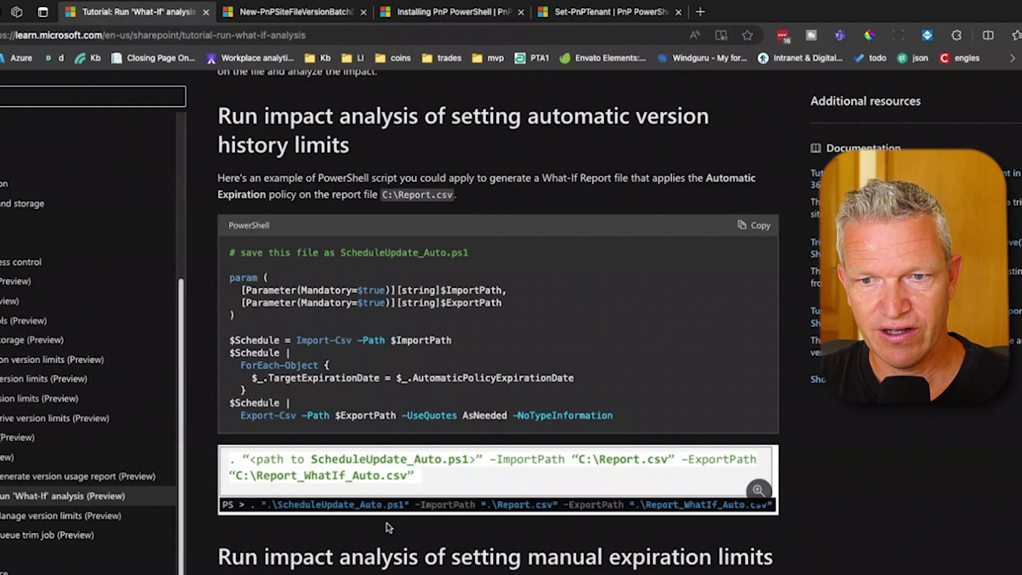
scroll(391, 532, down, 1)
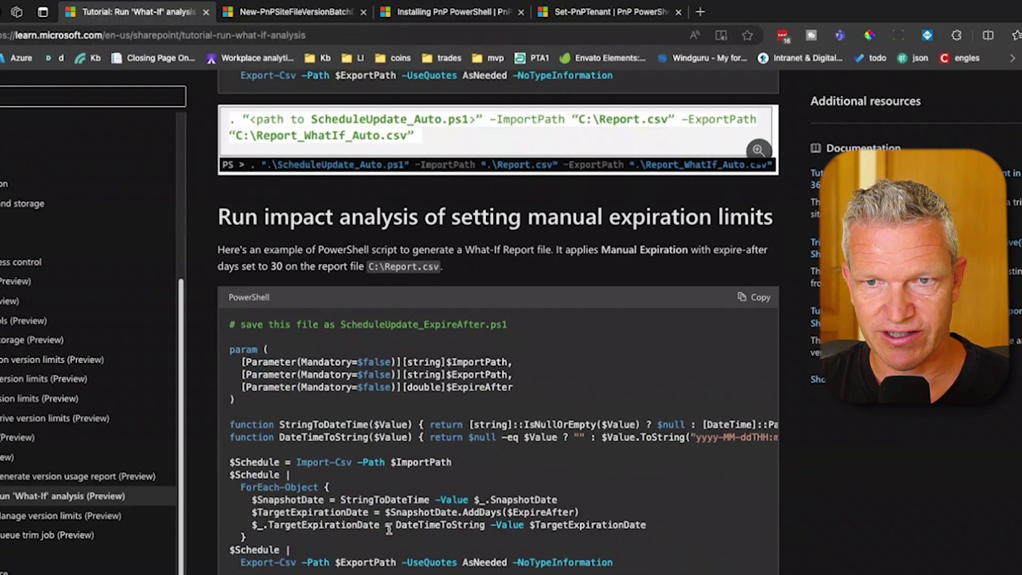
scroll(389, 529, down, 12)
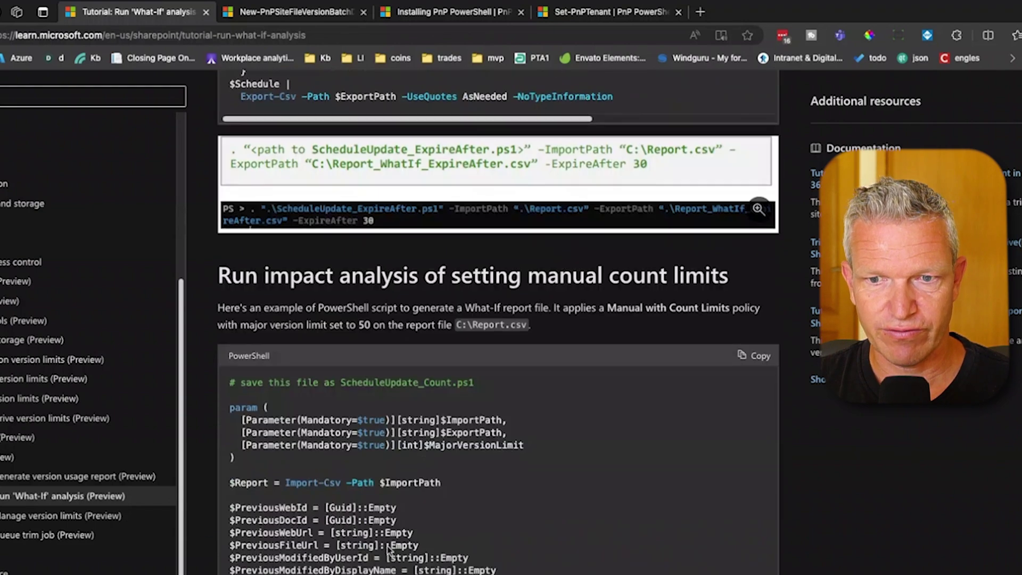